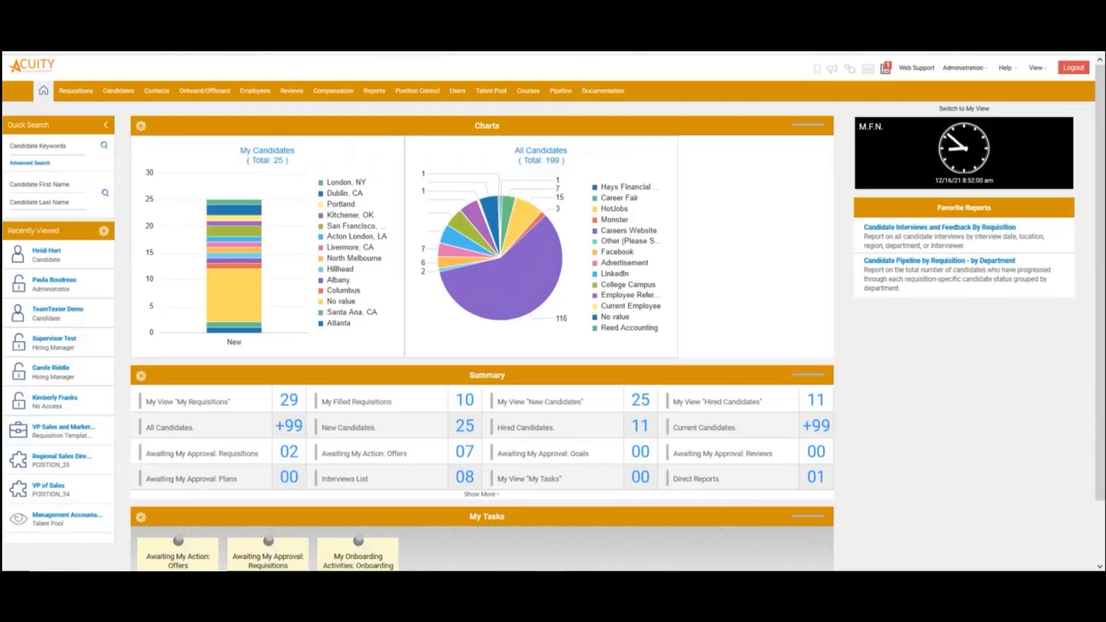
Start creating a recruiting report based on the Candidates By Requisition topic.
mouse_move(374, 95)
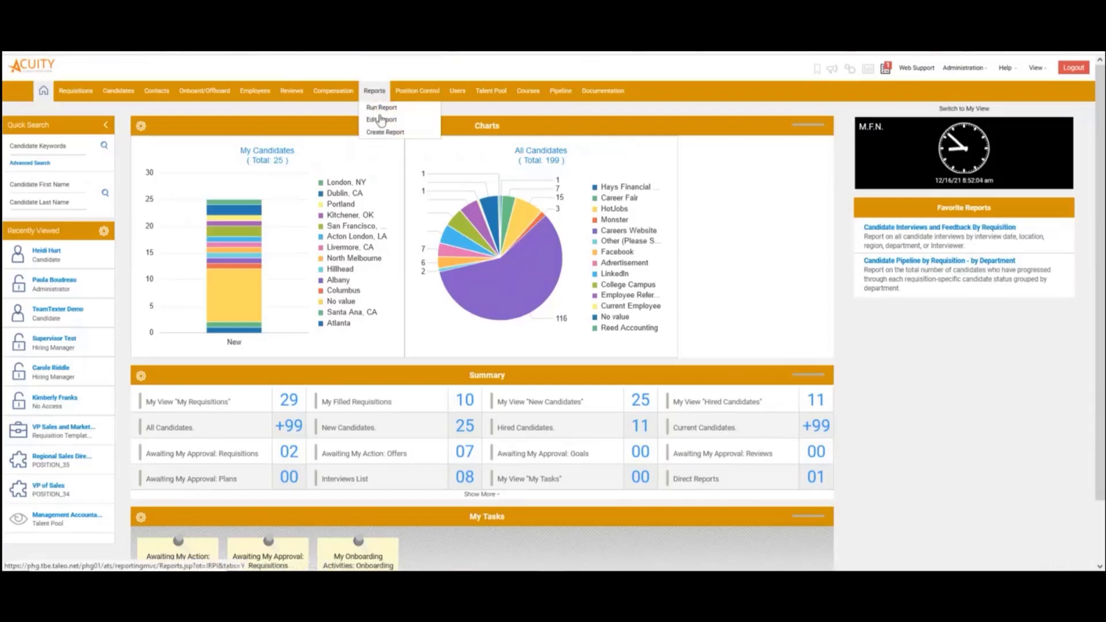
click(400, 133)
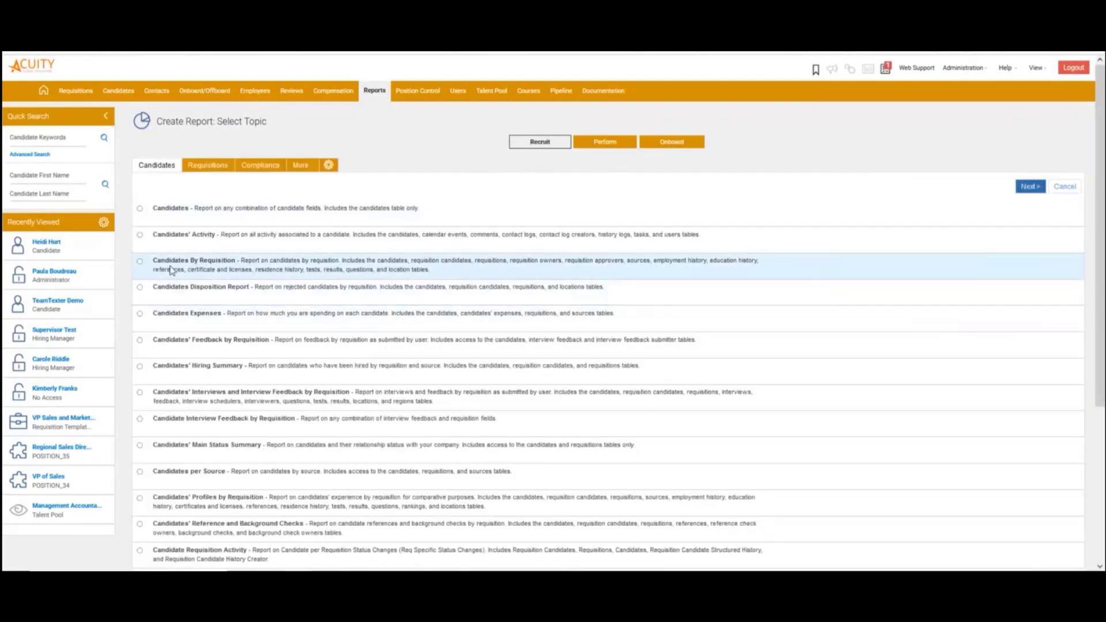
click(140, 261)
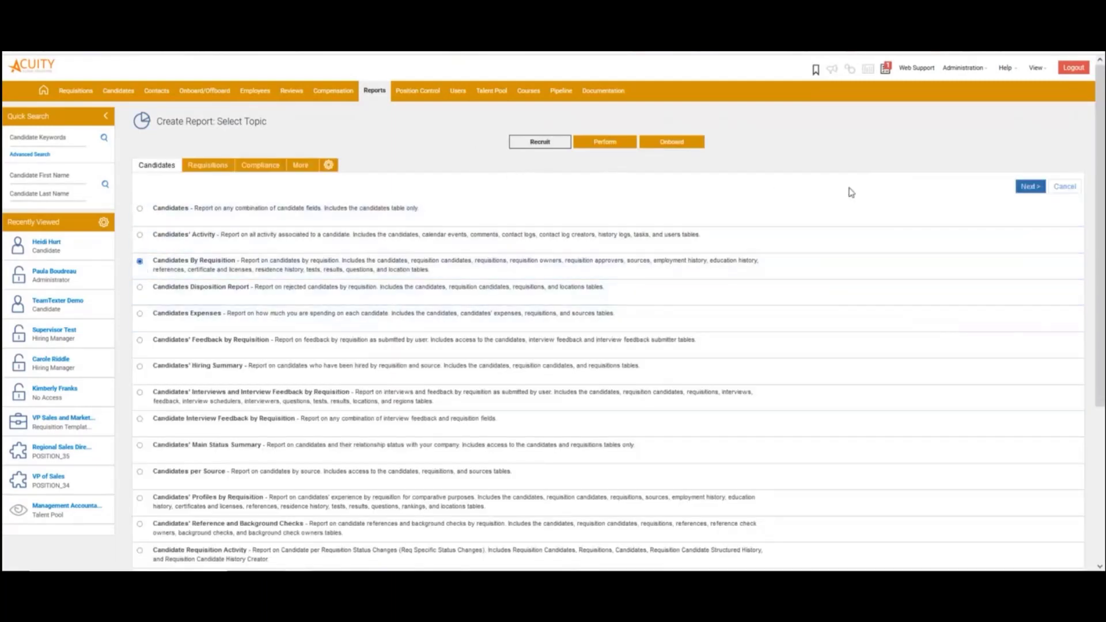
click(1030, 186)
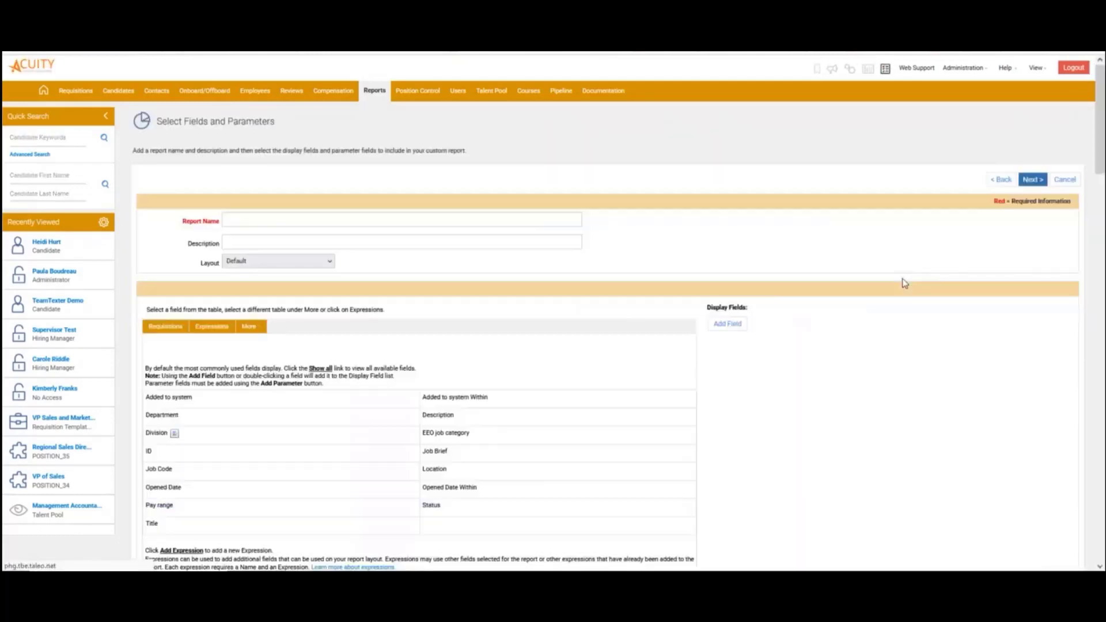
Add the requisition fields ID, Title, Location and Opened Date to the report's display fields.
scroll(500, 331, down, 1)
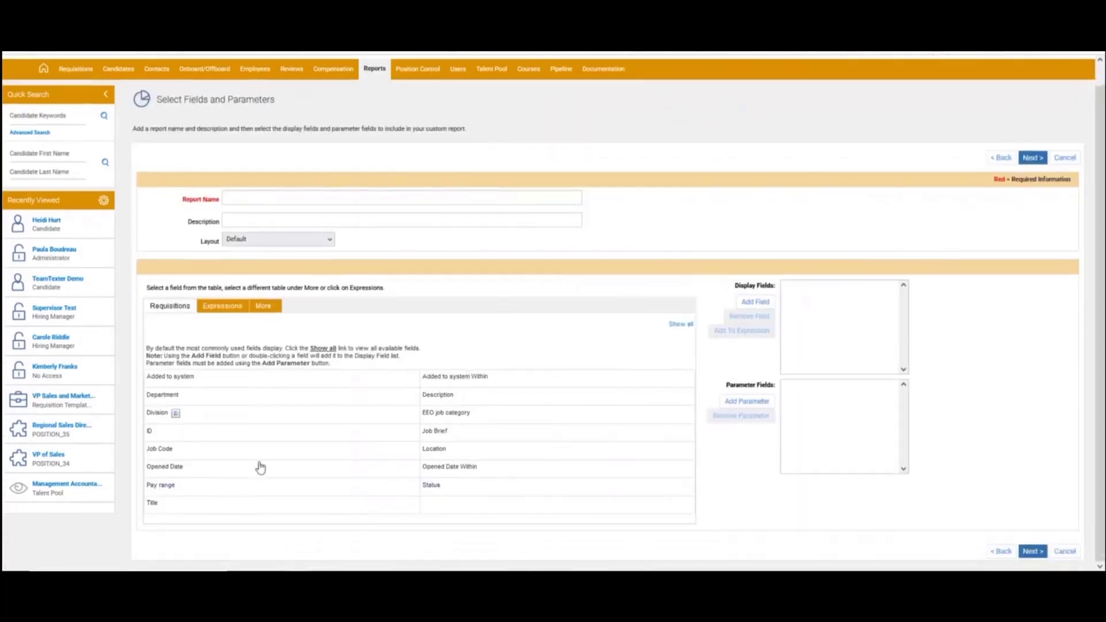
click(226, 433)
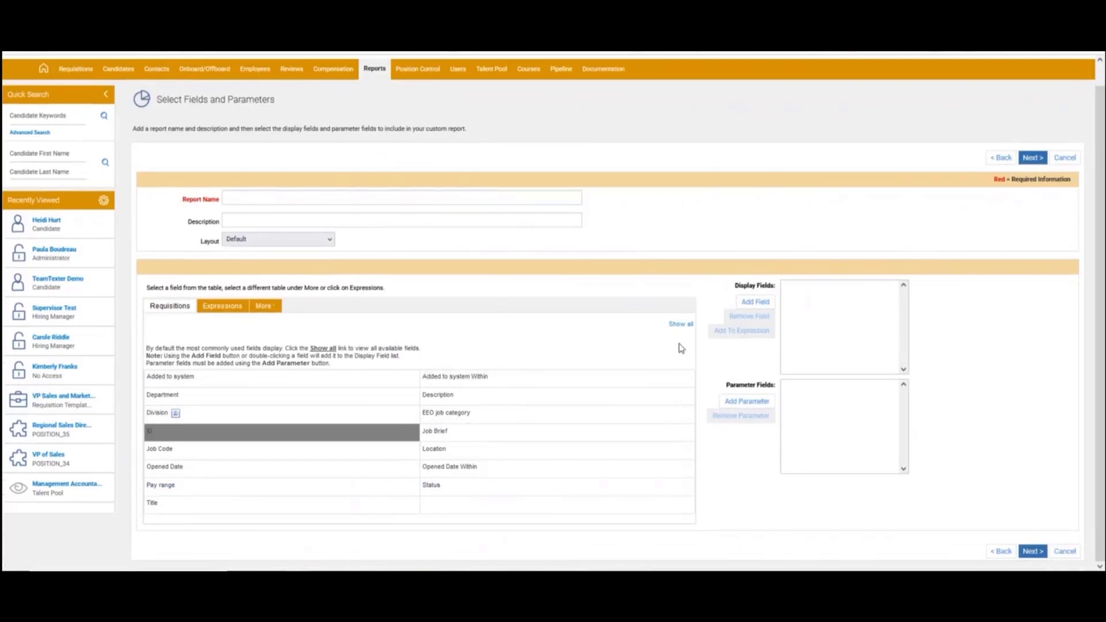
click(754, 302)
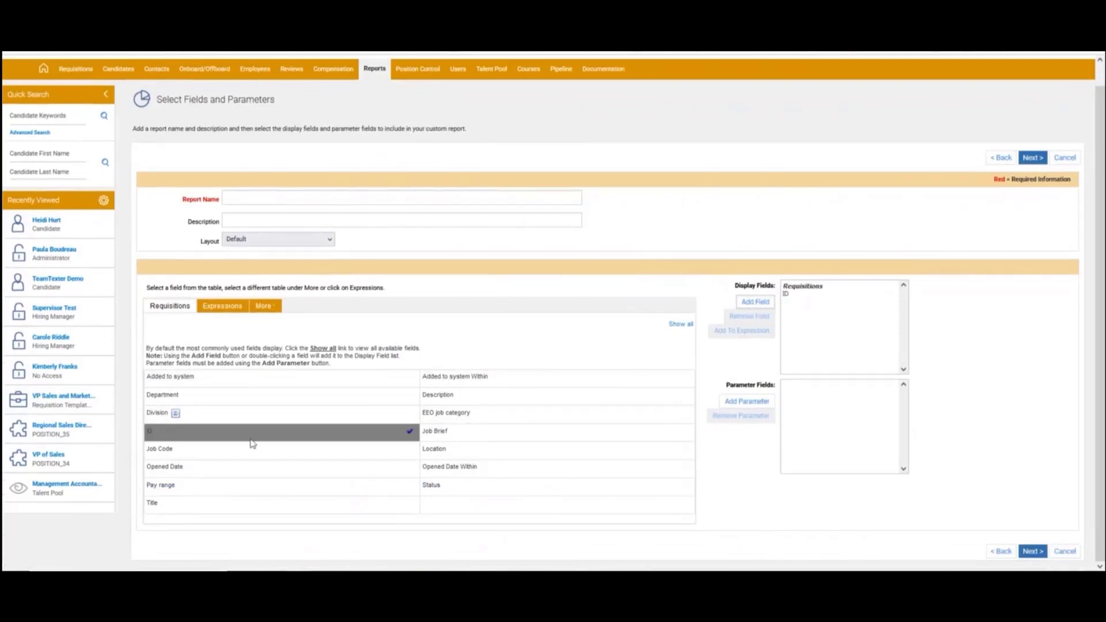
click(199, 506)
click(751, 302)
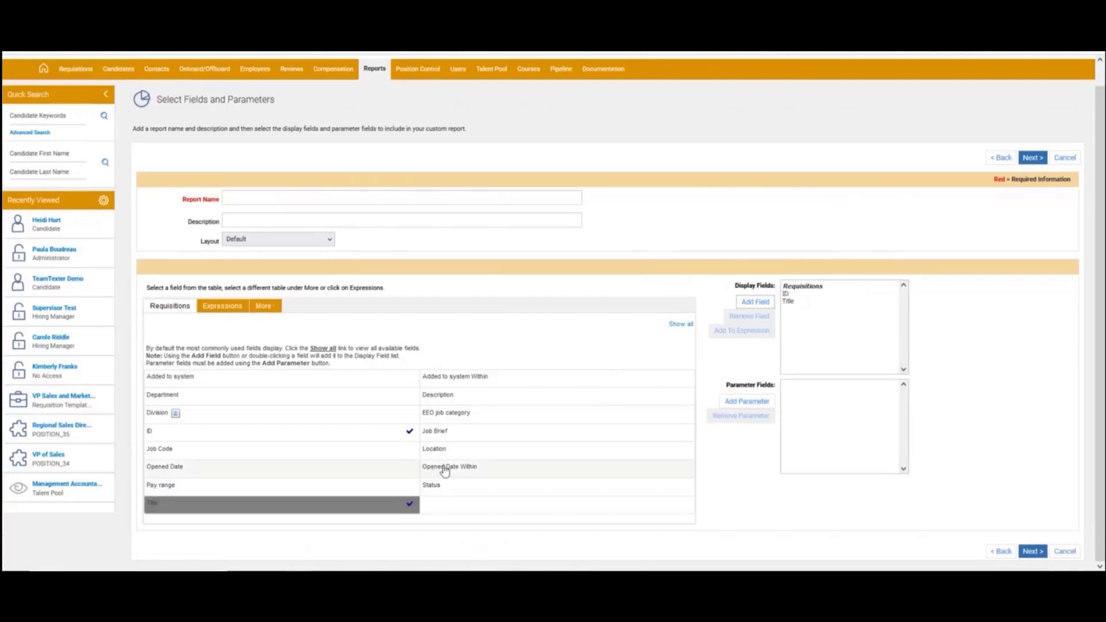
click(451, 455)
click(753, 303)
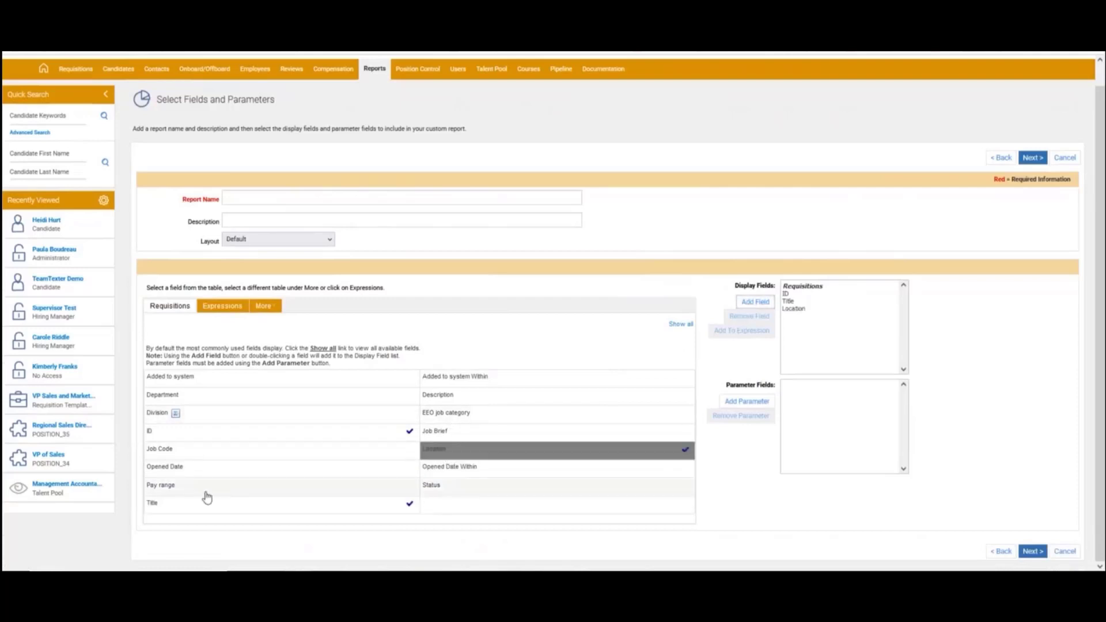
click(197, 471)
click(753, 302)
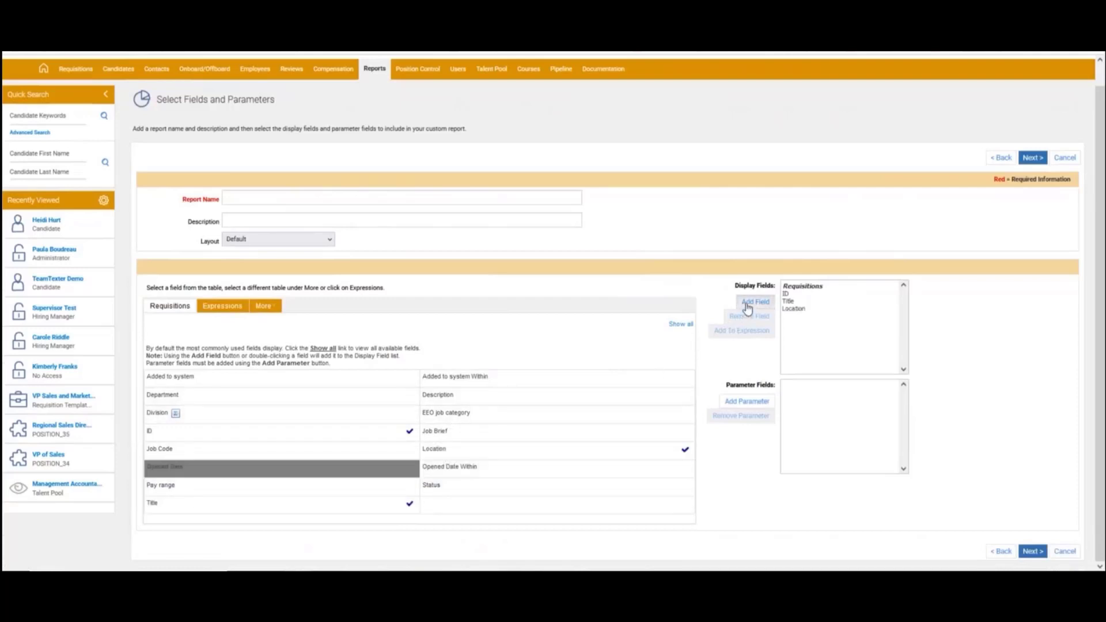
Add the candidate fields ID, First name and Last name to the report's display fields.
click(281, 314)
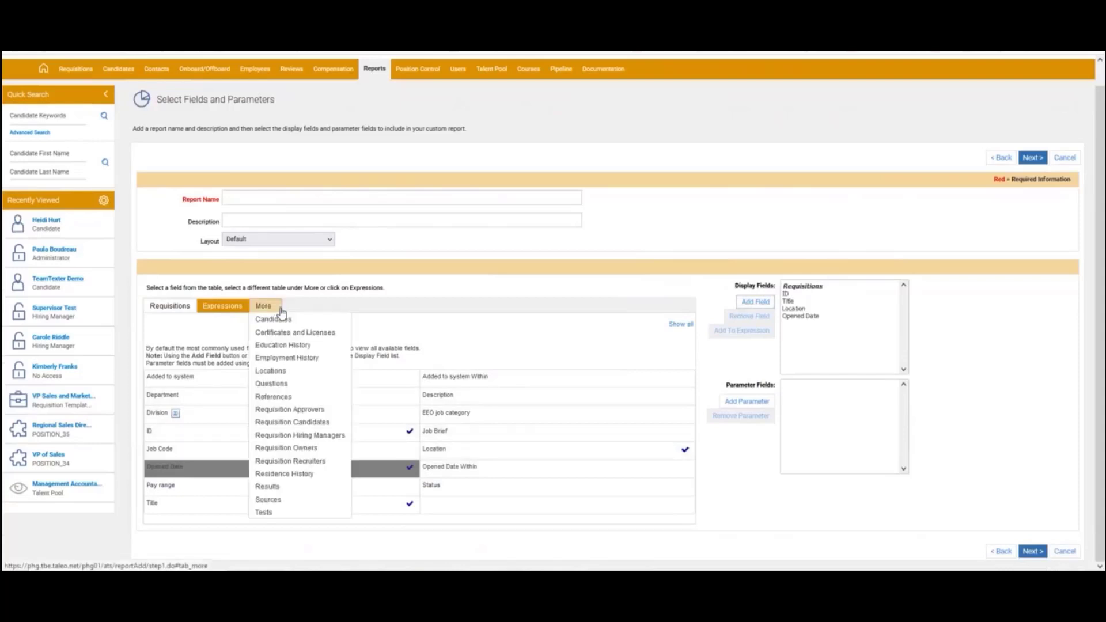
click(273, 319)
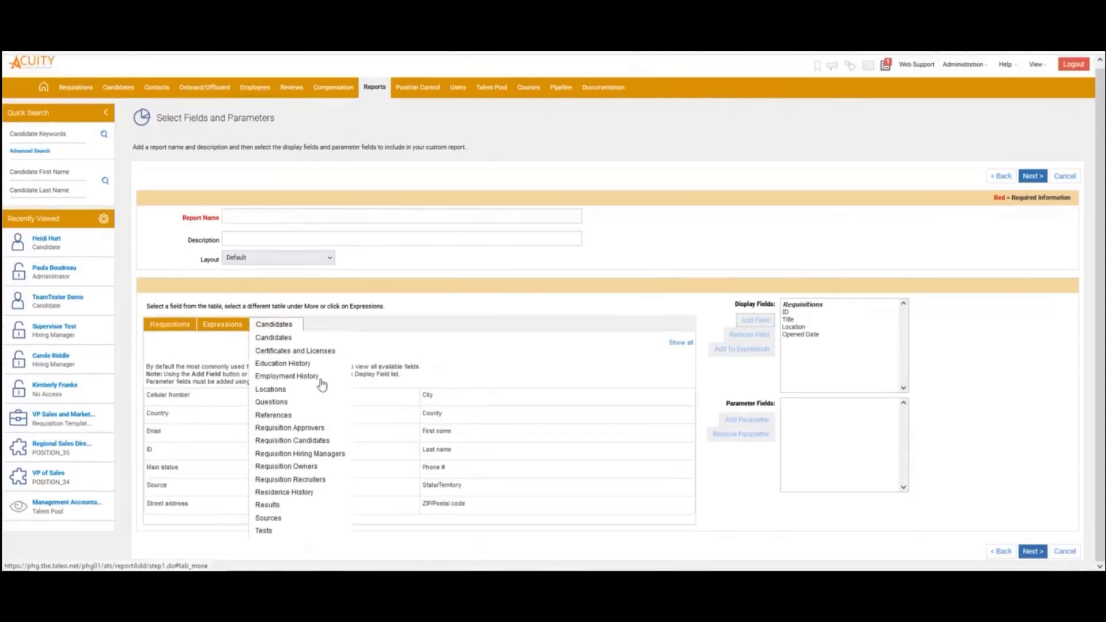
click(185, 449)
click(760, 326)
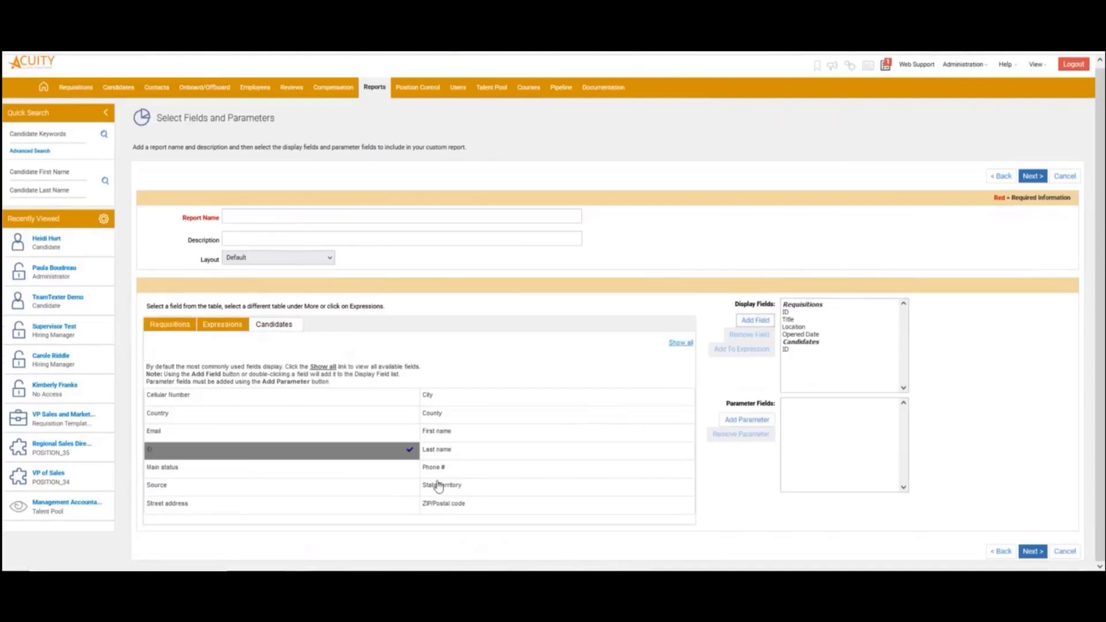
click(476, 433)
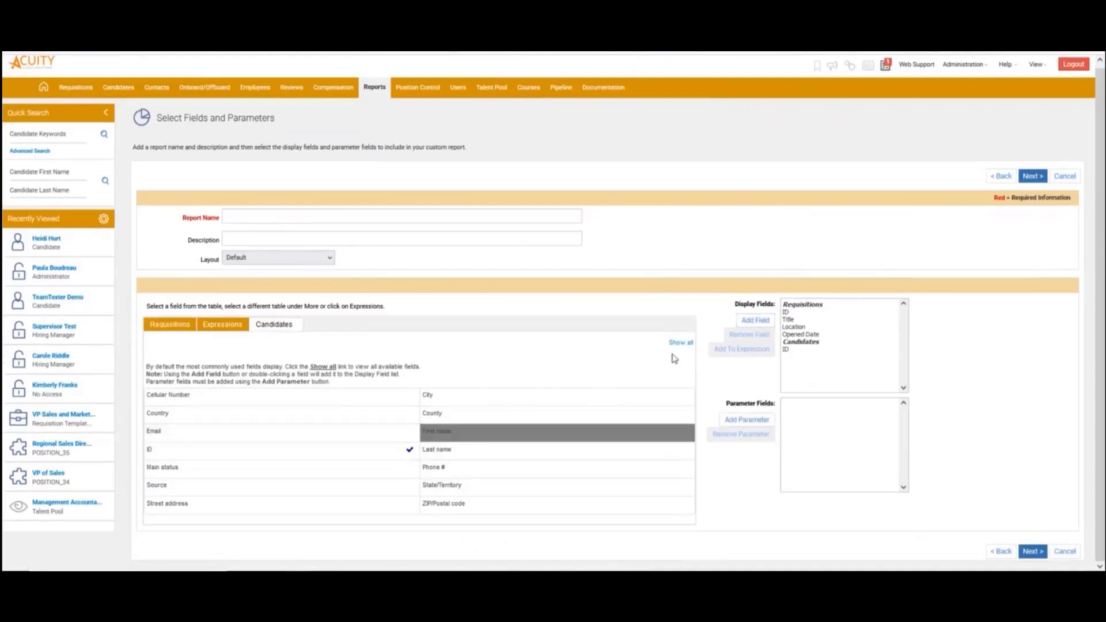
click(755, 320)
click(510, 453)
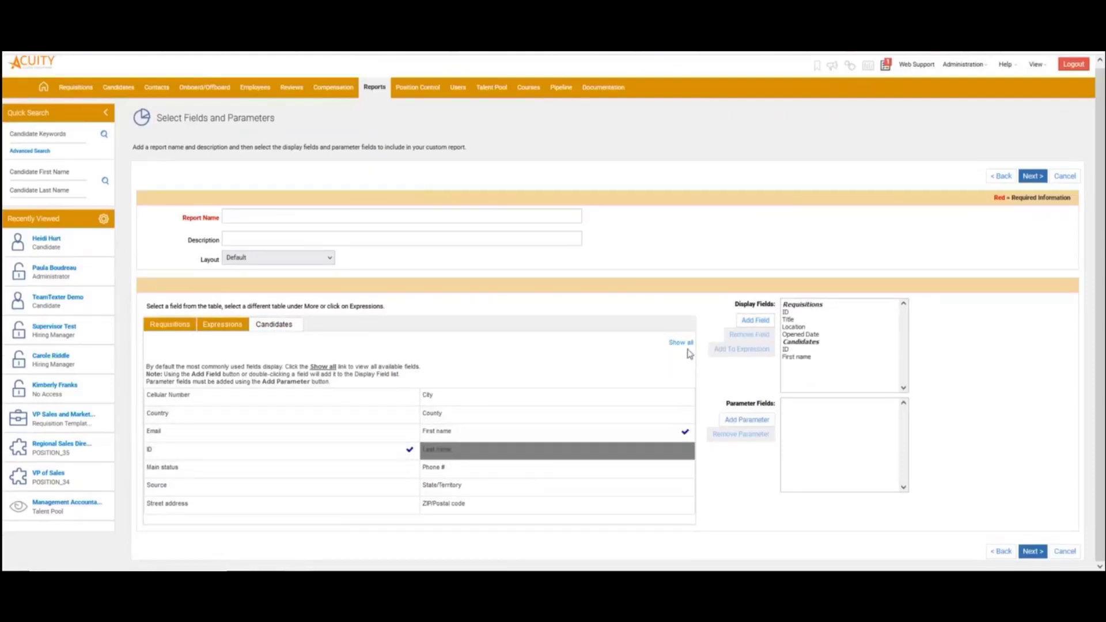
click(750, 322)
Go to the report's expressions and read the help topic explaining what they are and how they are used.
click(224, 333)
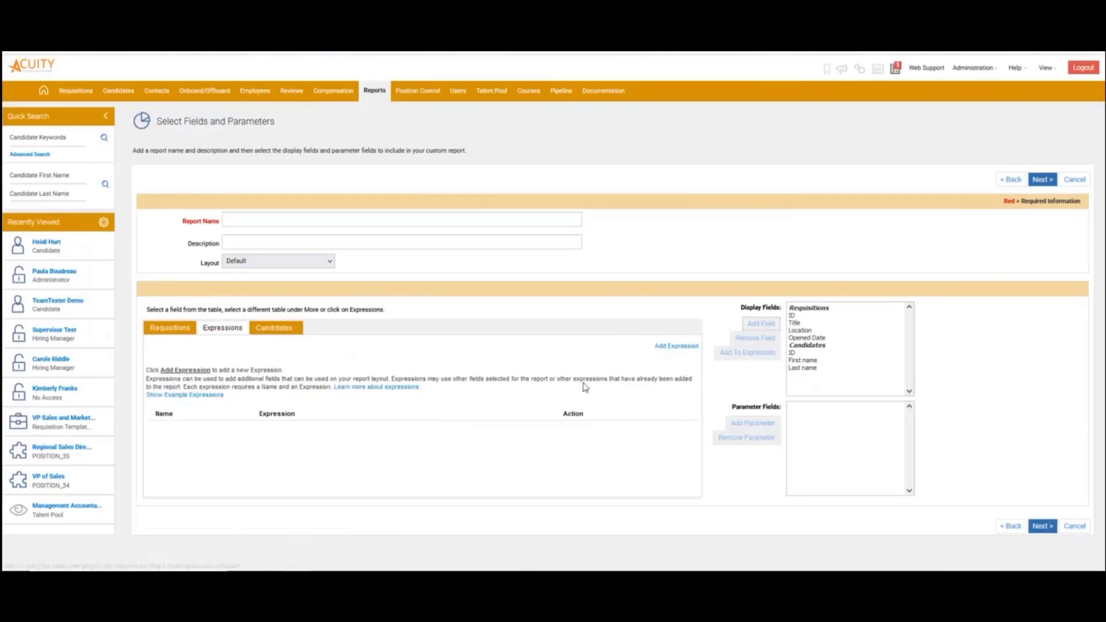
click(385, 387)
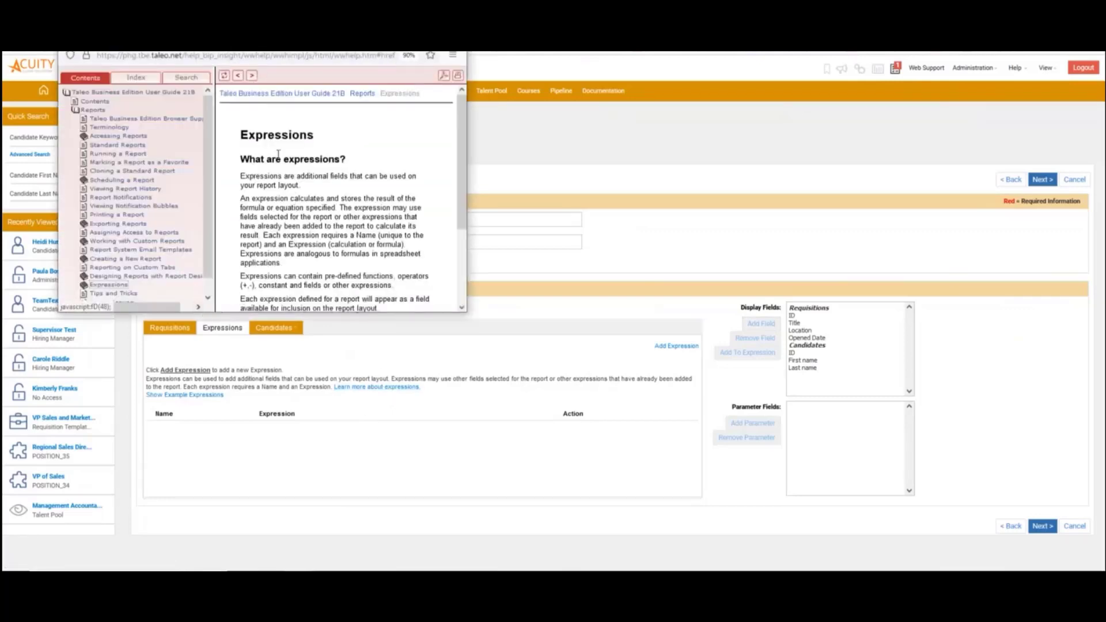
scroll(295, 211, down, 3)
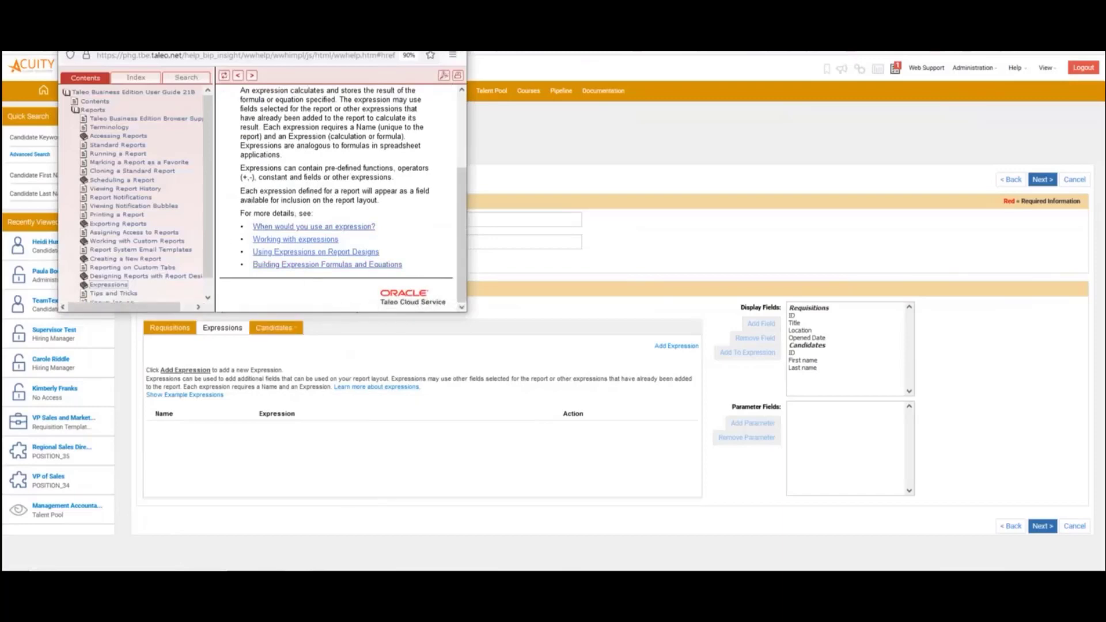
click(466, 52)
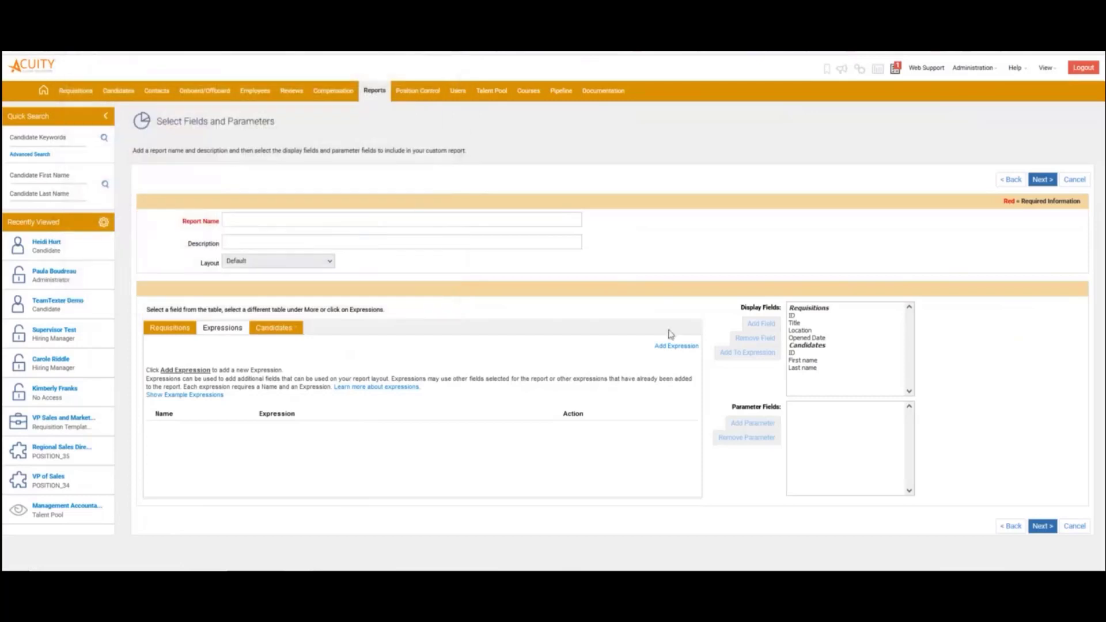
Add a new expression to the report and name it Candidate Name.
click(675, 345)
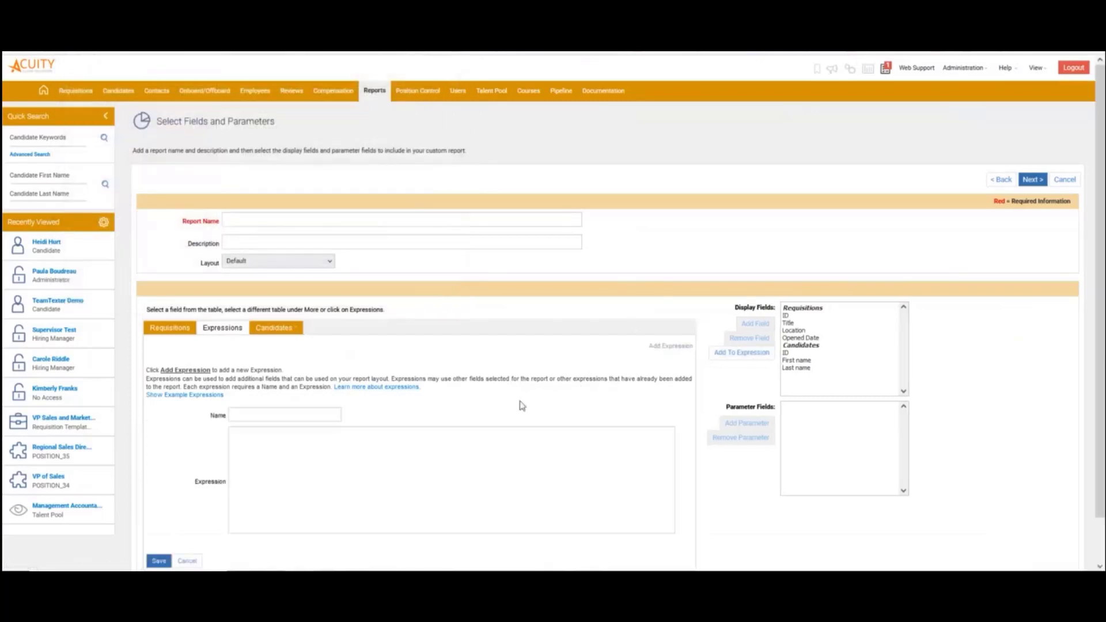
click(308, 416)
text(Cand)
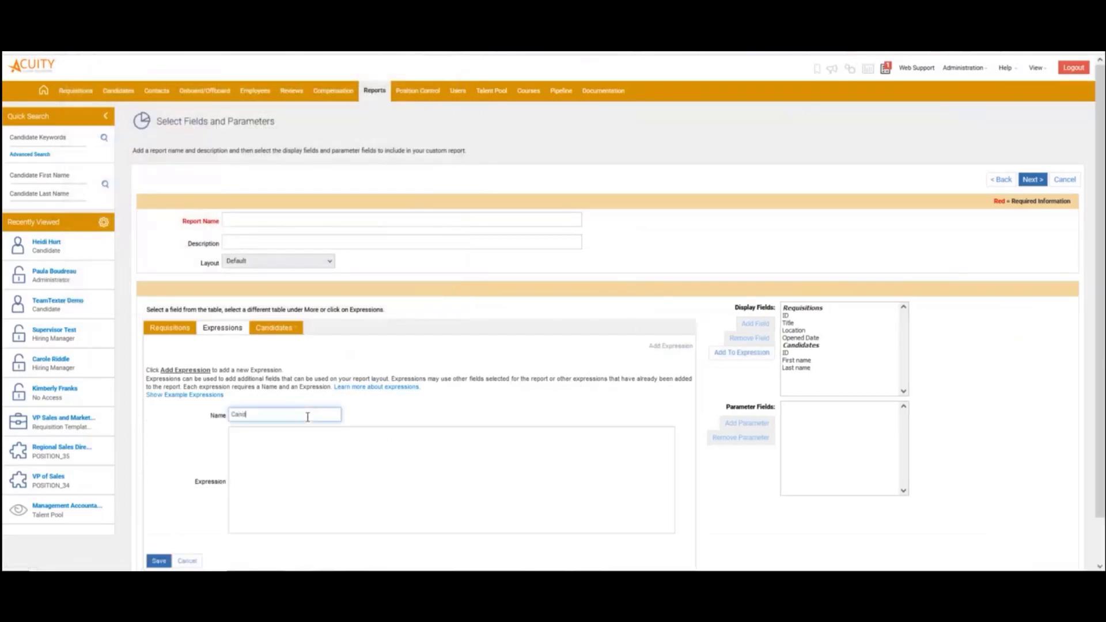
text(idate Name)
Build the Candidate Name formula as candidate First name + " " + candidate Last name, and save the expression.
click(303, 454)
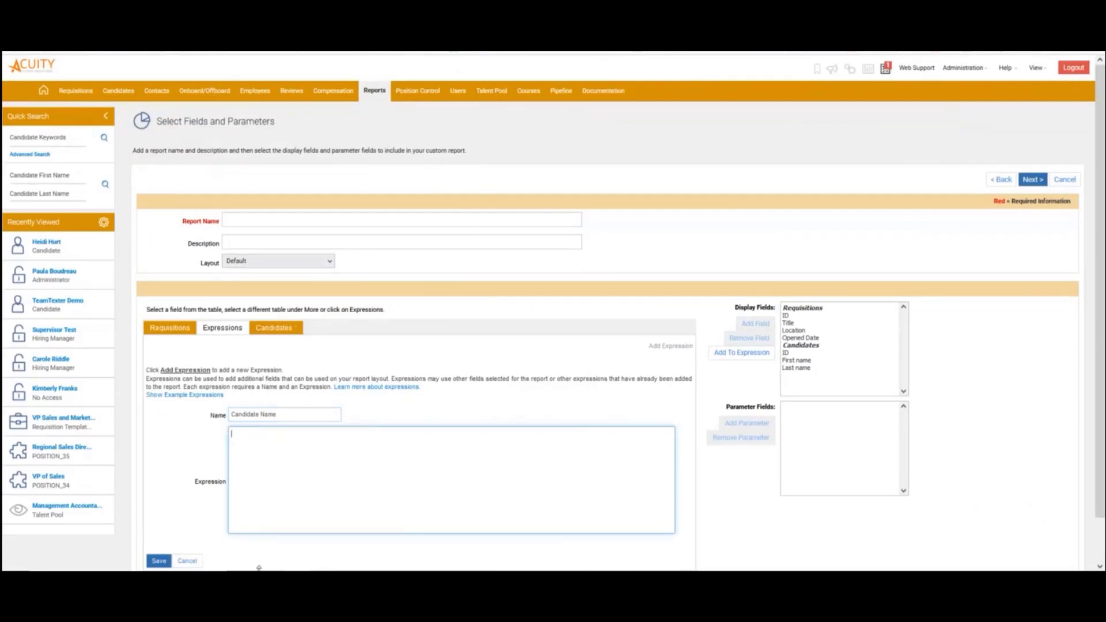
click(805, 360)
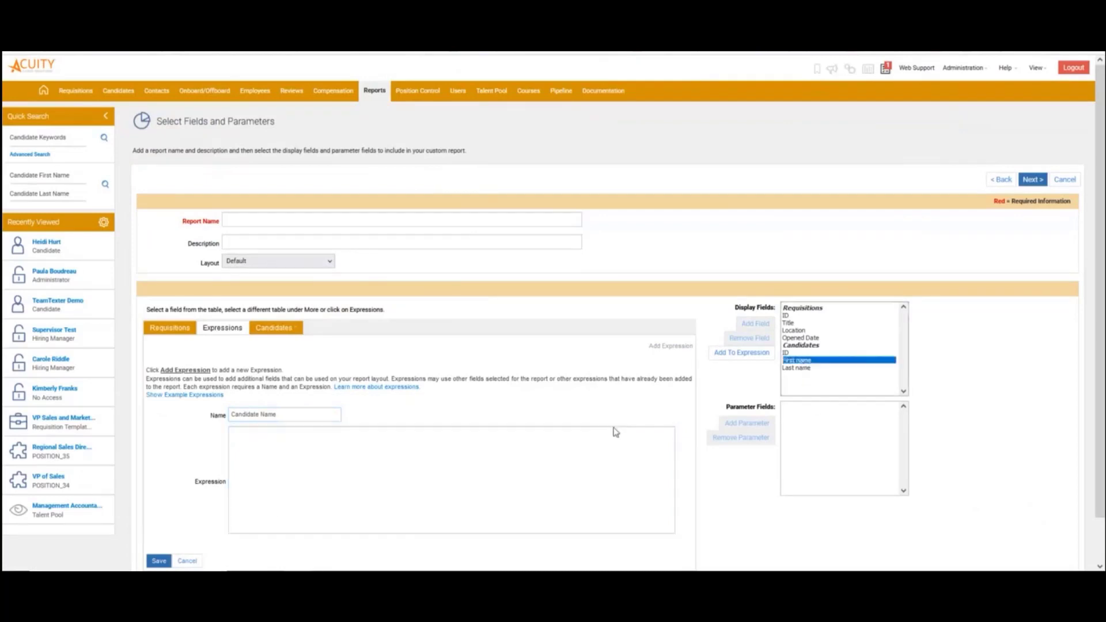
click(753, 355)
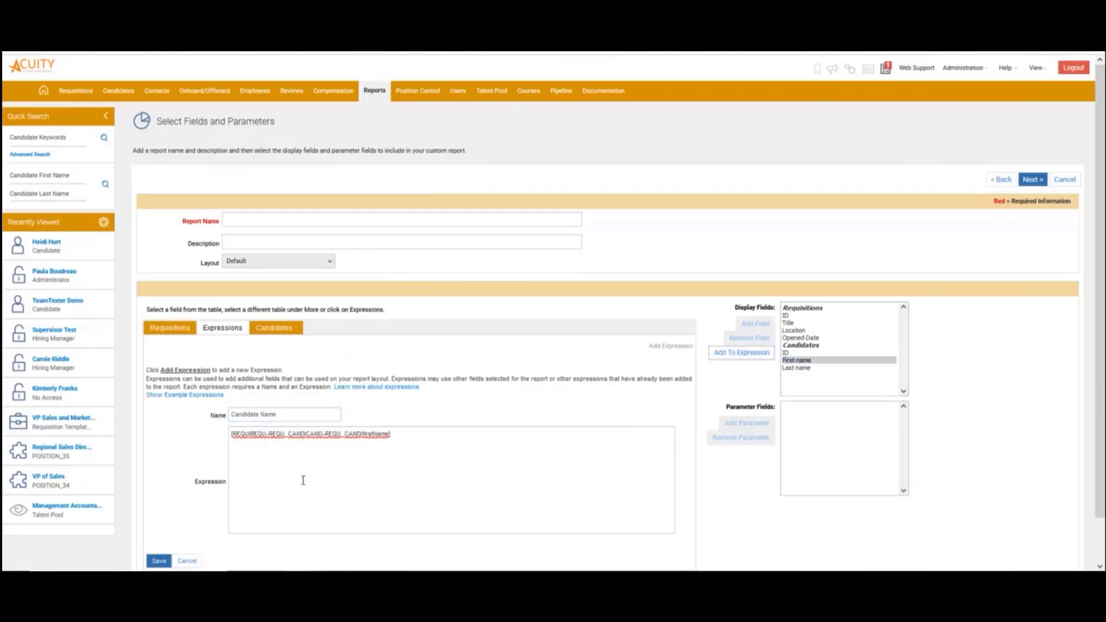
click(407, 434)
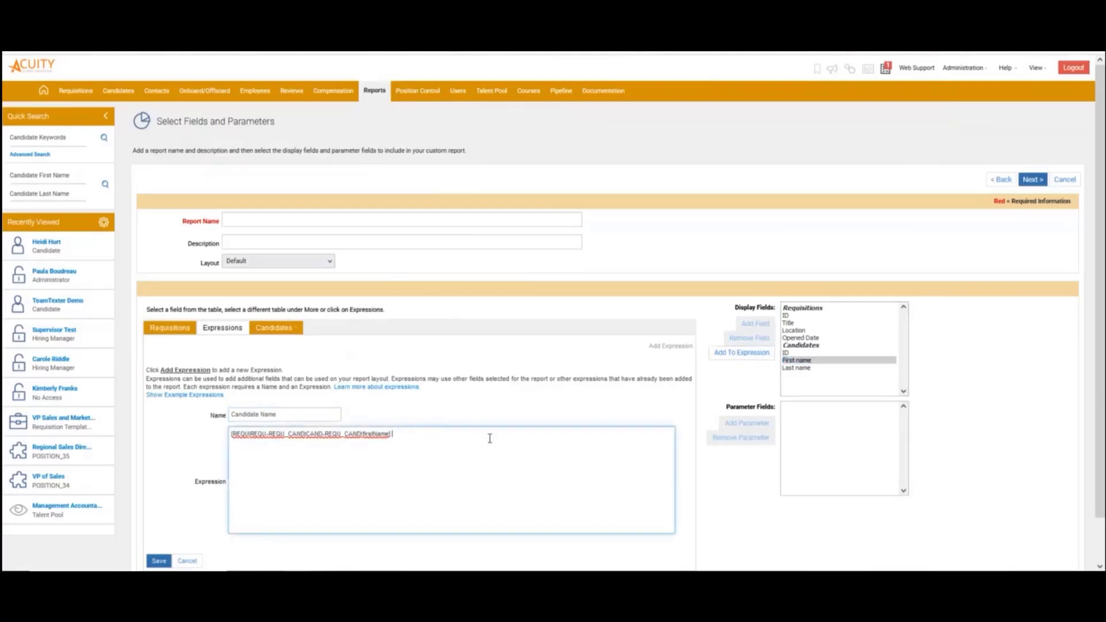
text(+ " " +)
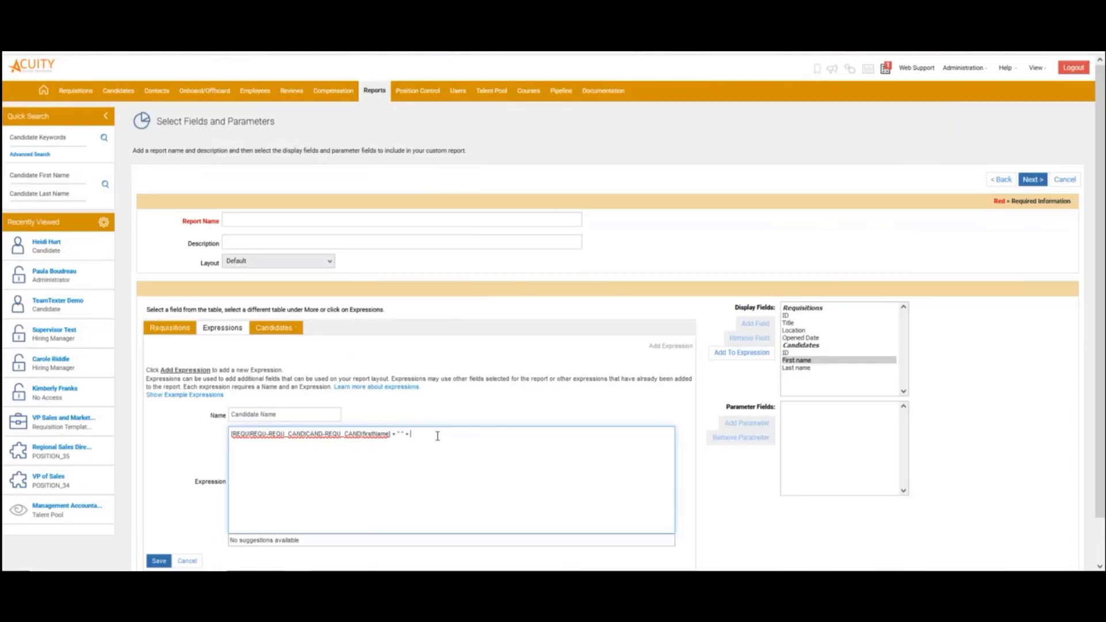
text([)
scroll(461, 478, down, 1)
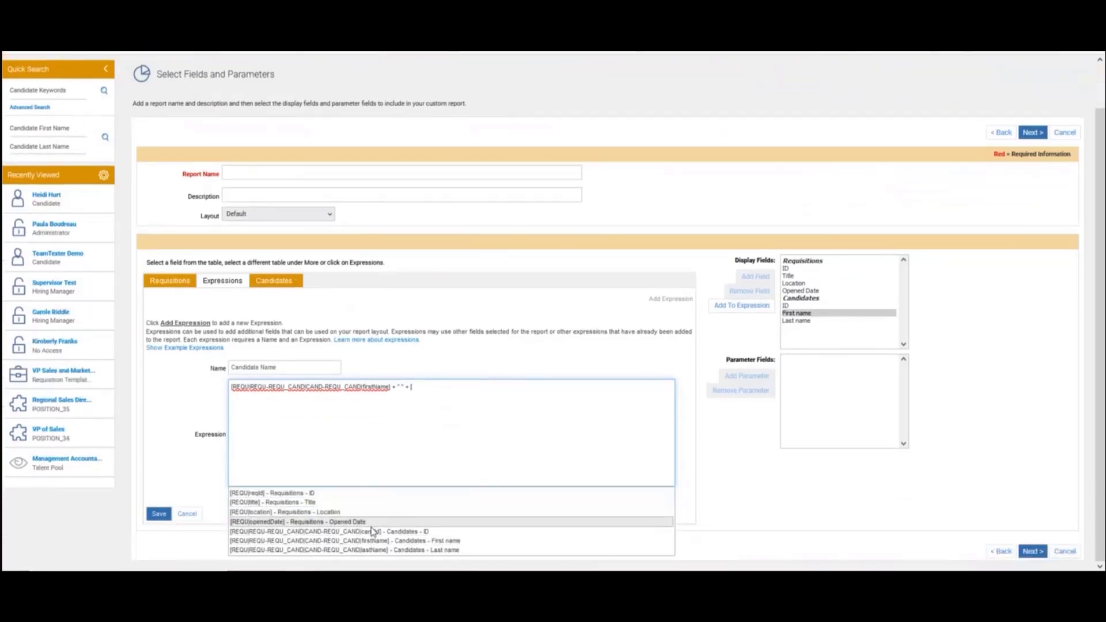
click(424, 550)
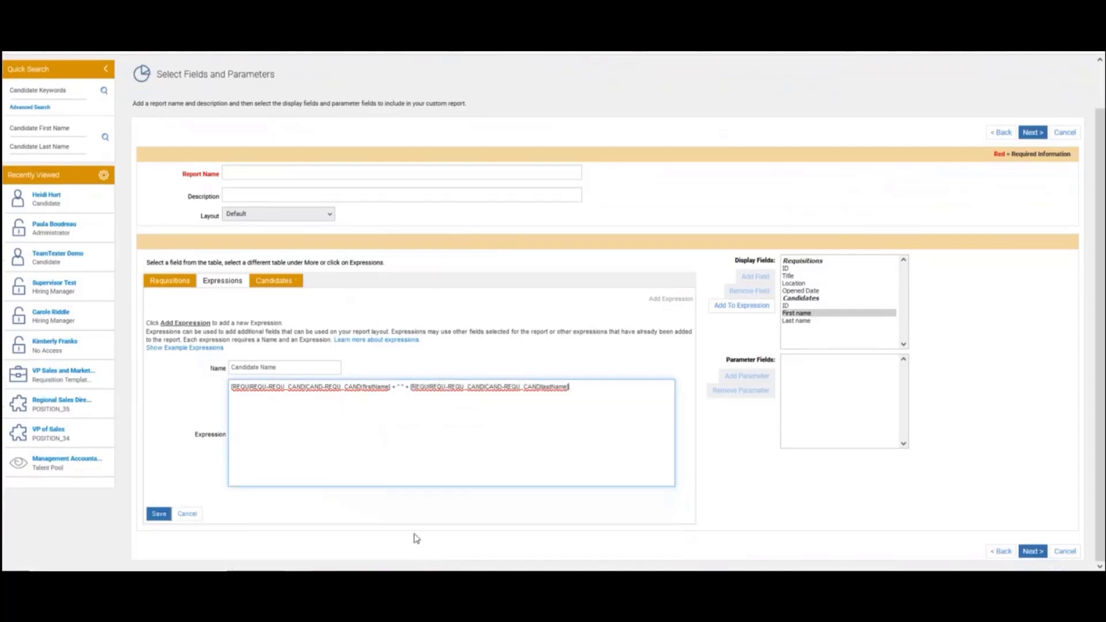
click(165, 514)
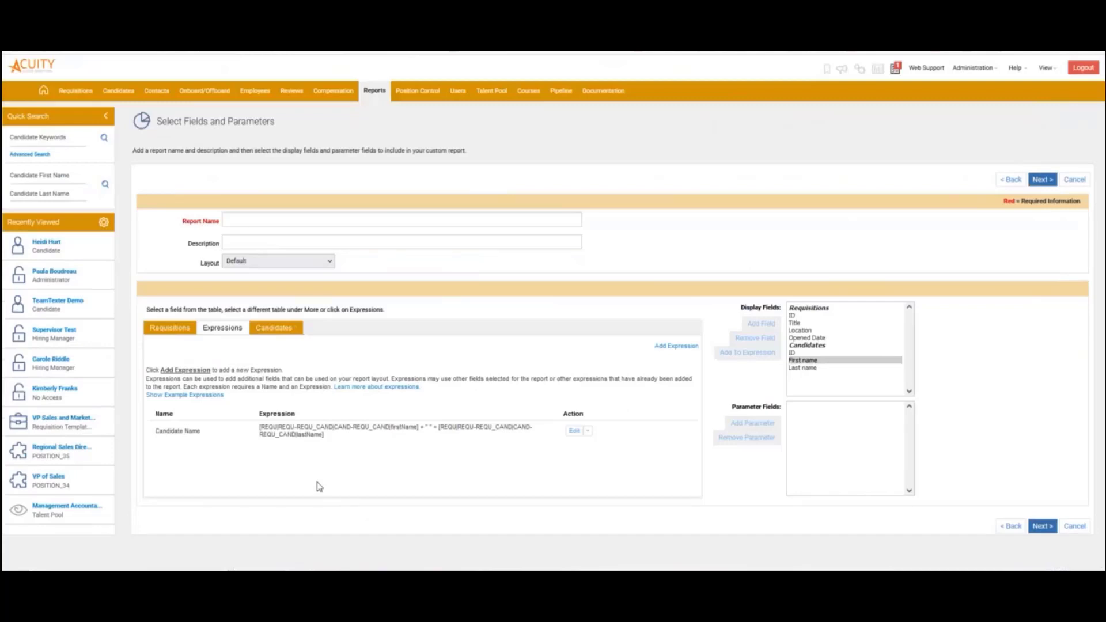
Add another expression named Req Days Open and insert the DIFF_DAY(var1, var2) function as its formula.
click(671, 351)
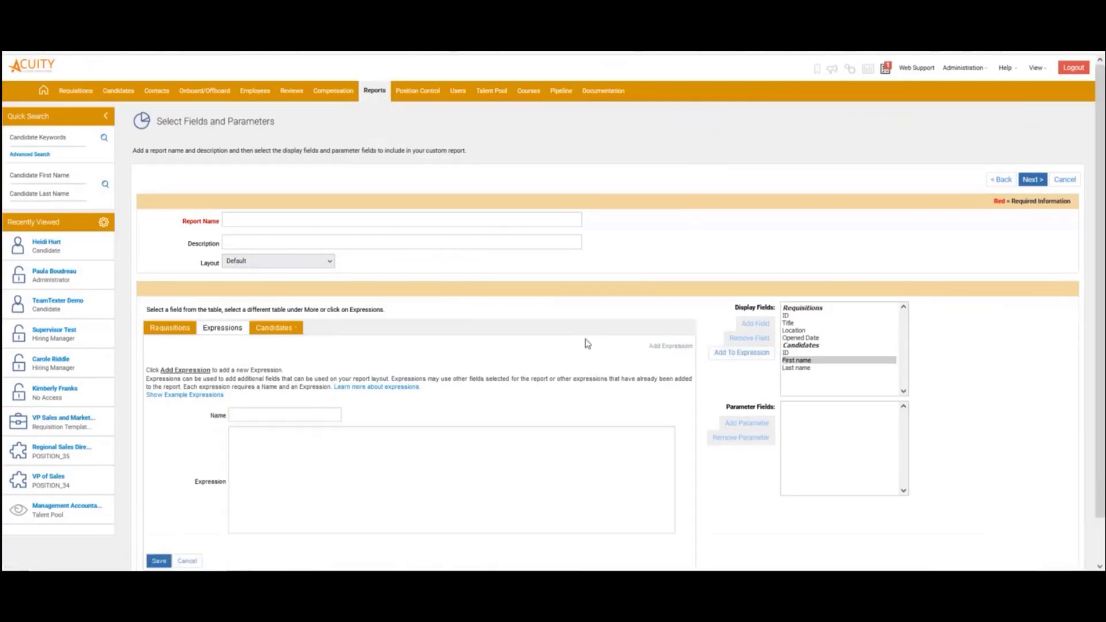
click(298, 416)
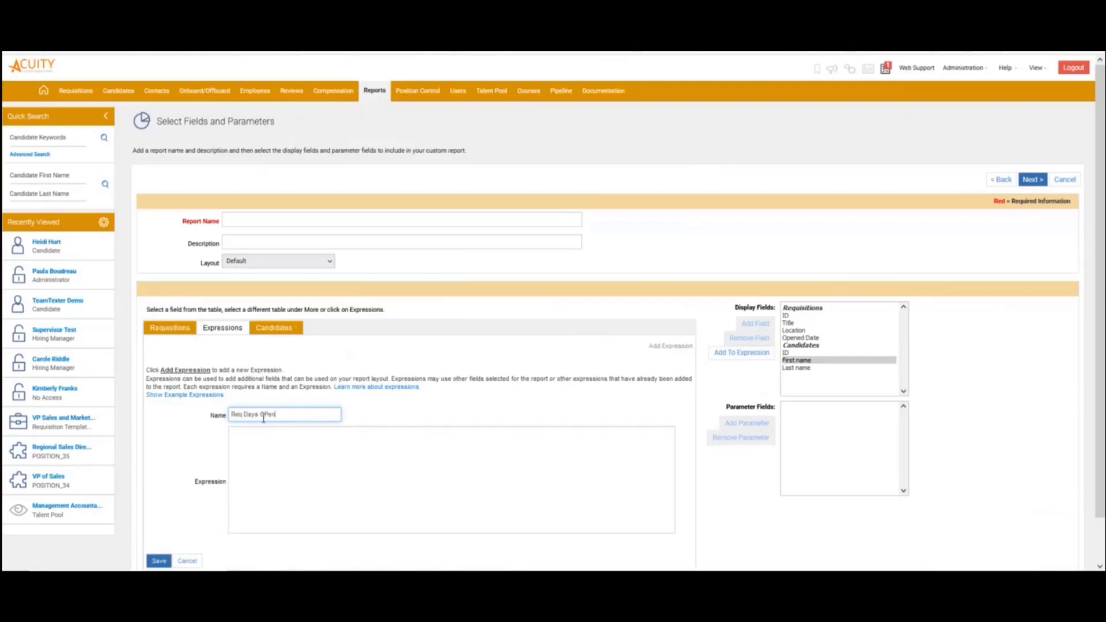
click(293, 454)
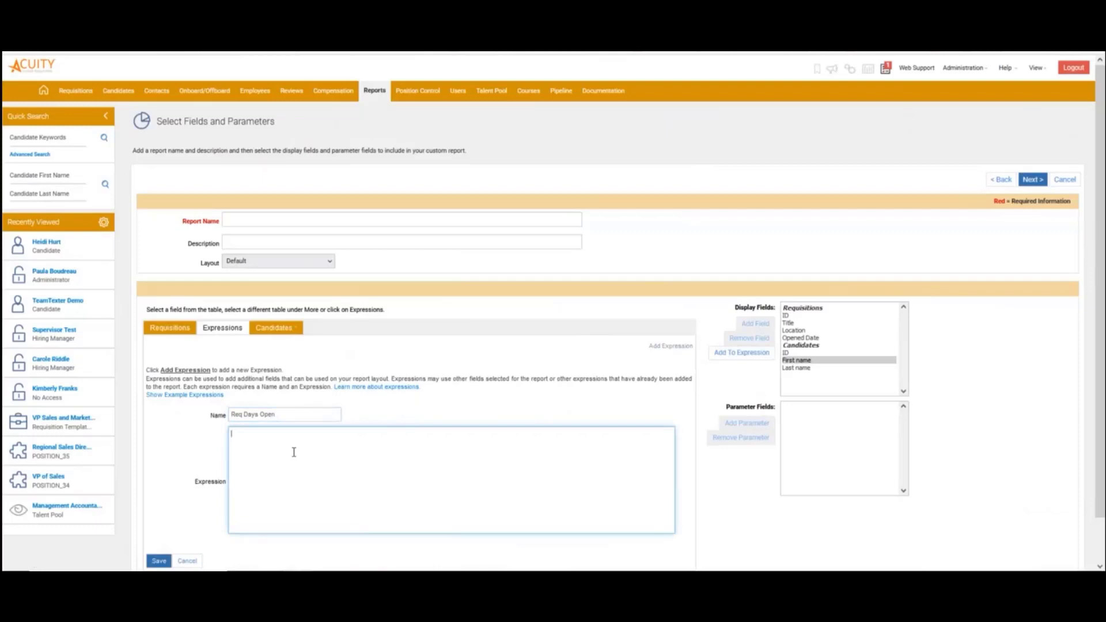
text(Diff)
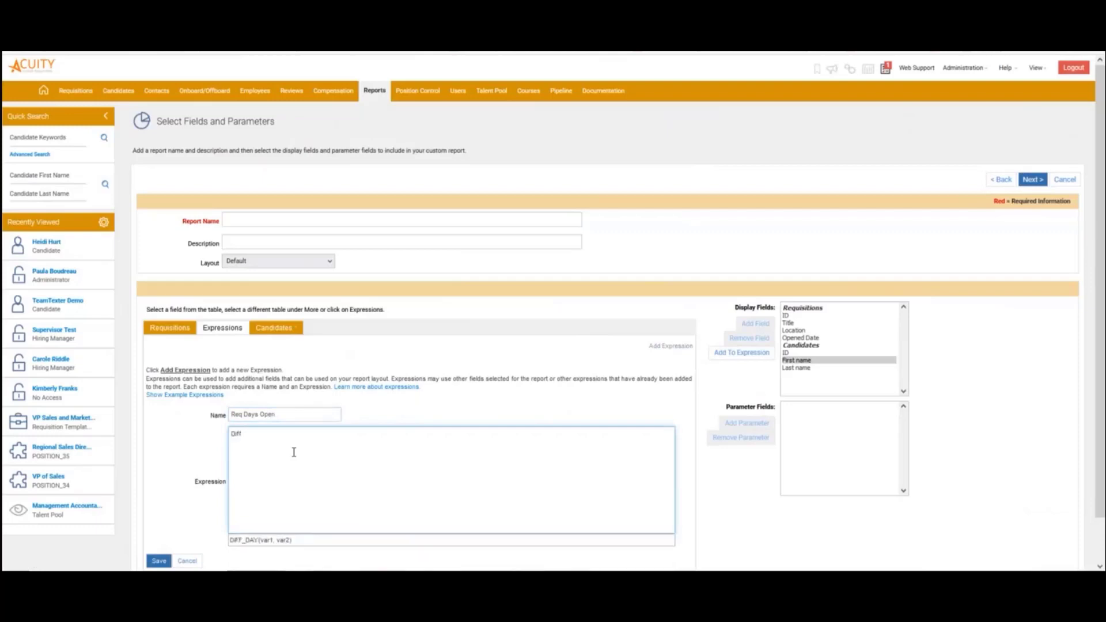
click(249, 546)
Complete the Req Days Open formula with the requisition Opened Date as var1 and TODAY() as var2, and save the expression.
drag(261, 434, 273, 432)
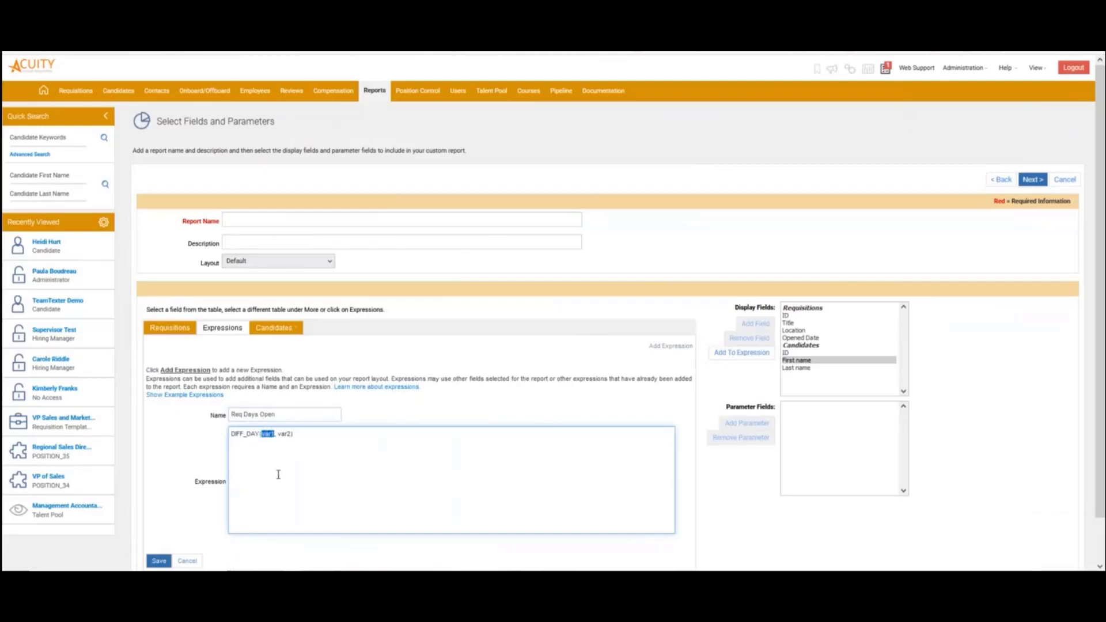
click(801, 338)
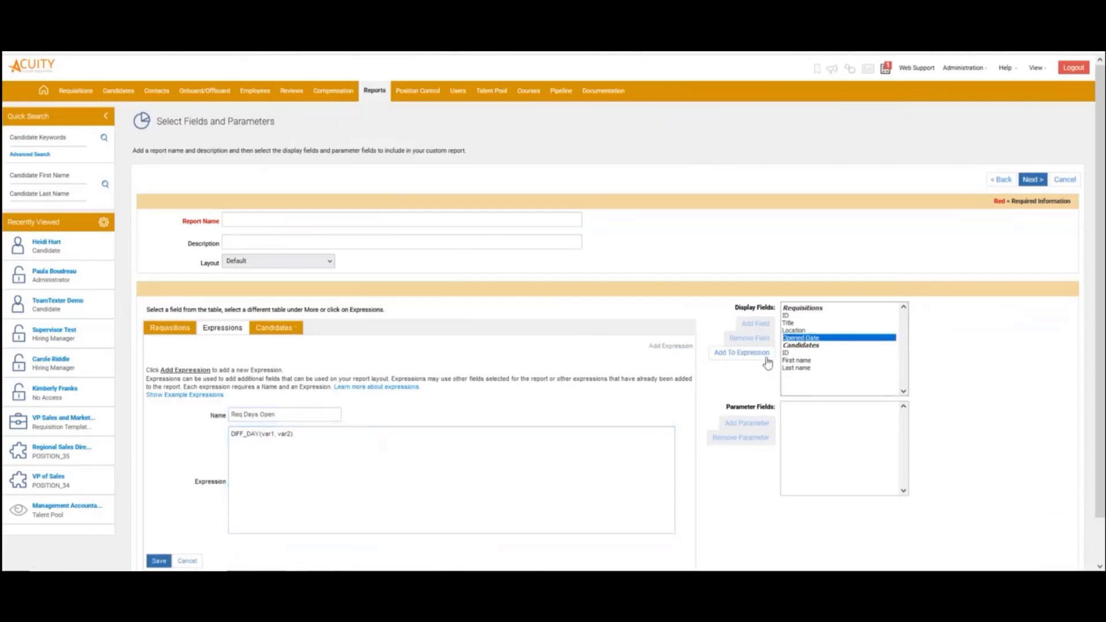
click(741, 353)
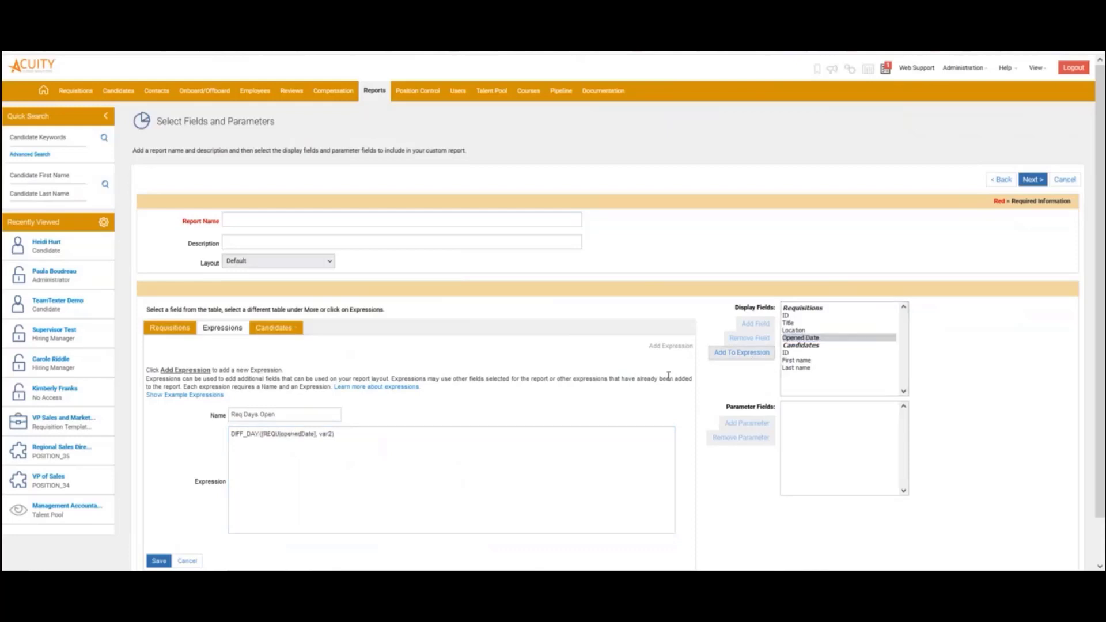
double_click(321, 436)
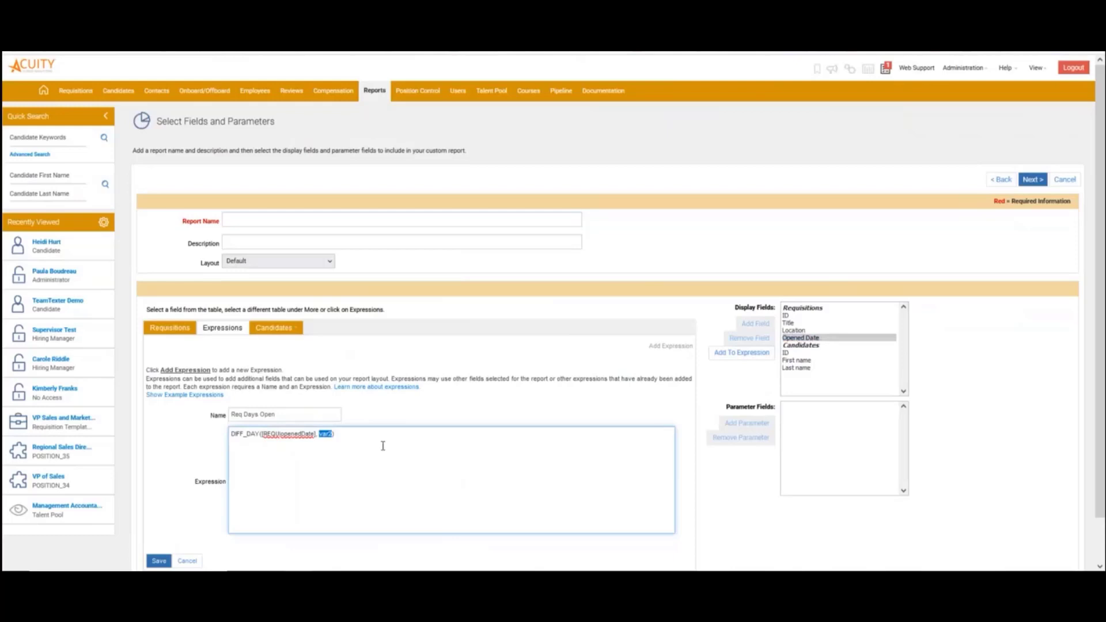
text(to)
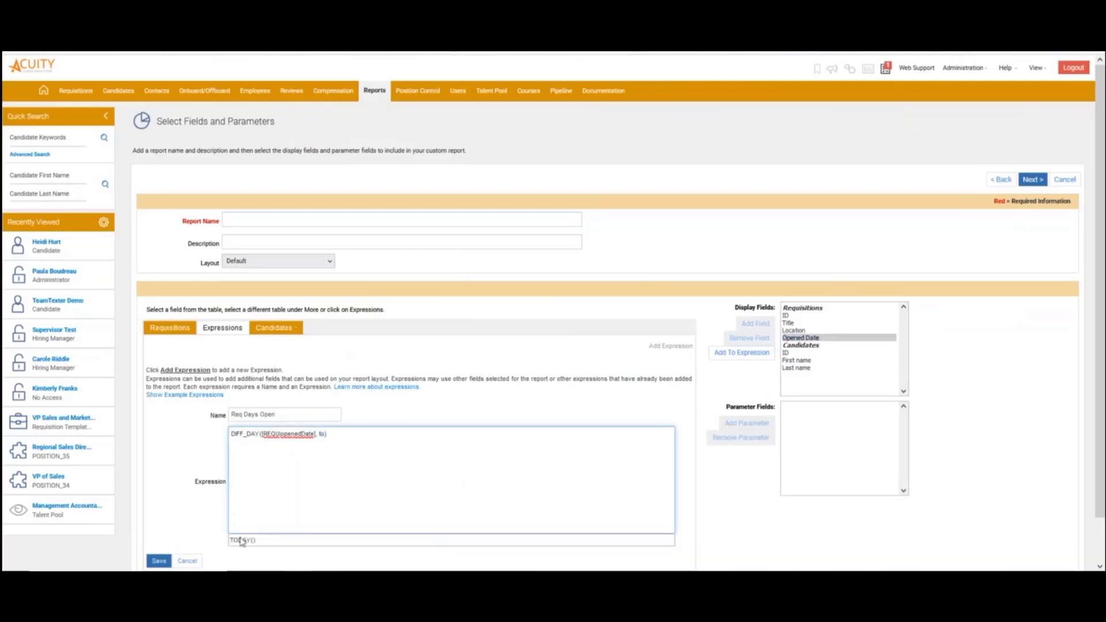
click(244, 541)
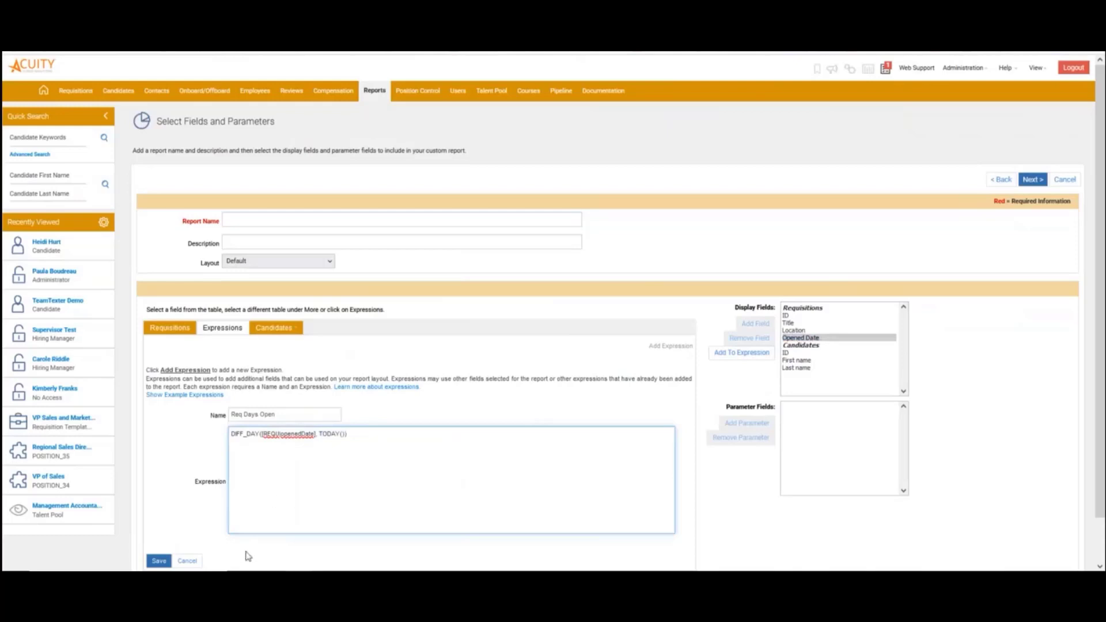
click(159, 560)
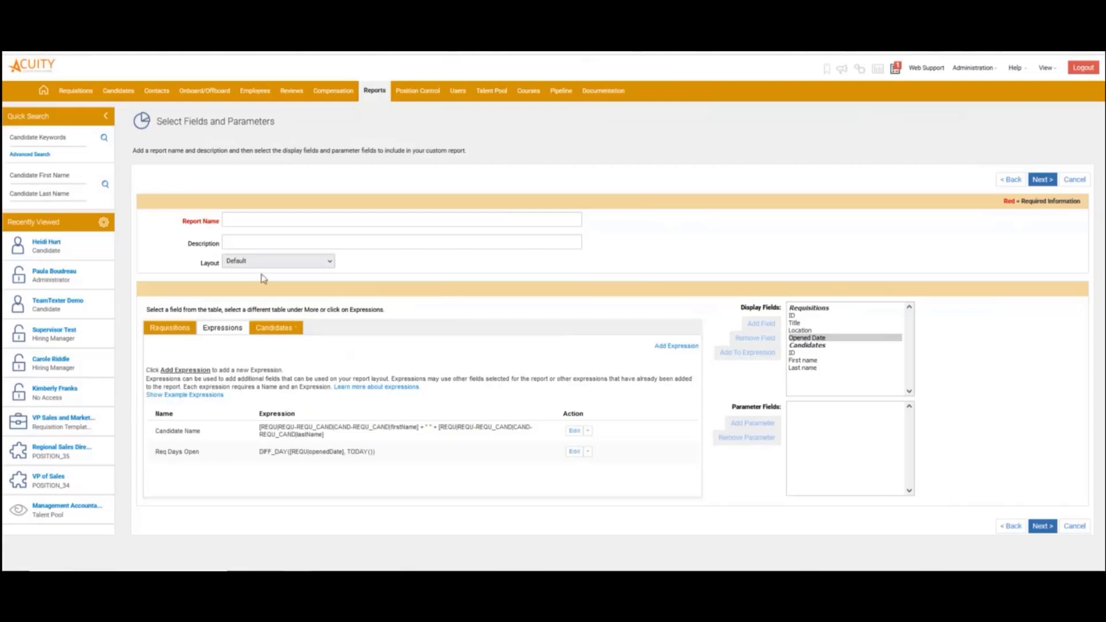
Add a third expression named Requisition >365 and insert the if (var1) var2 else var3 operator as its formula.
click(684, 350)
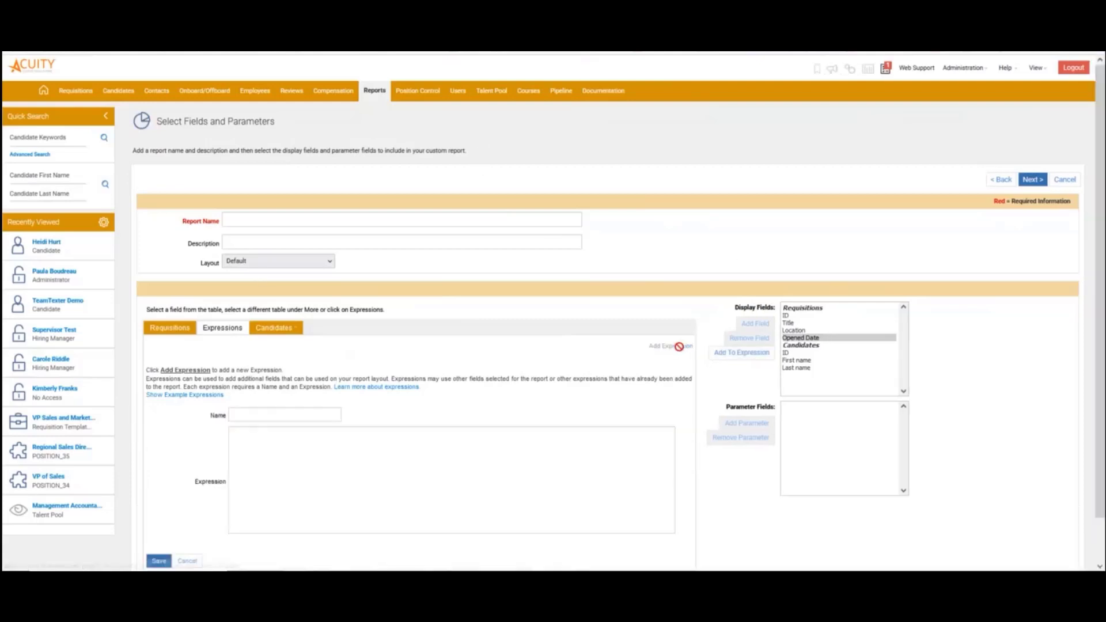
click(288, 415)
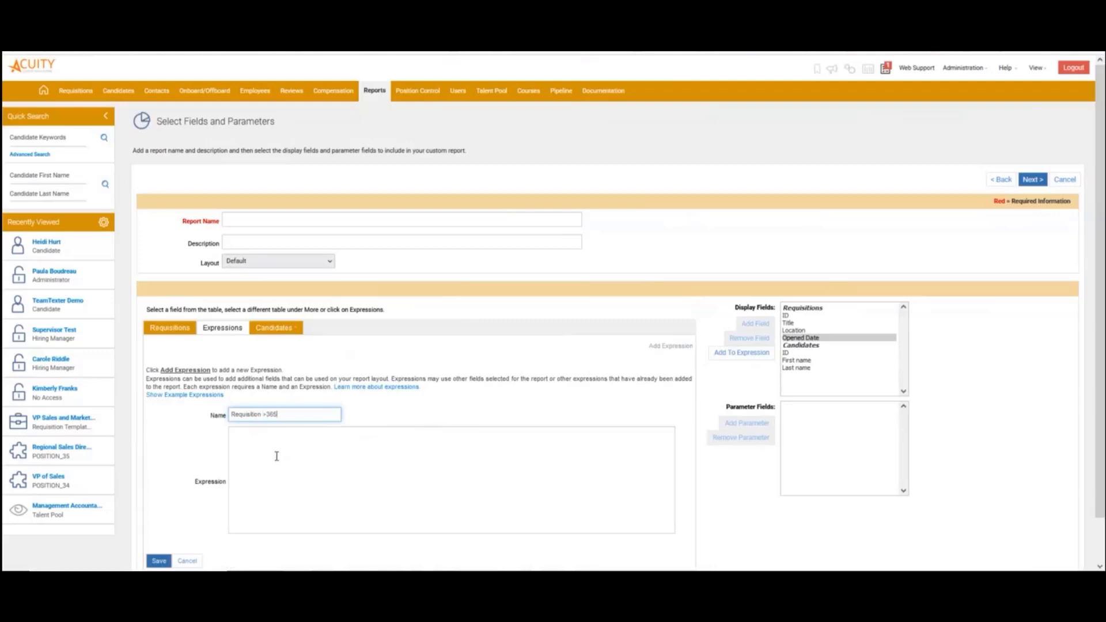
click(368, 444)
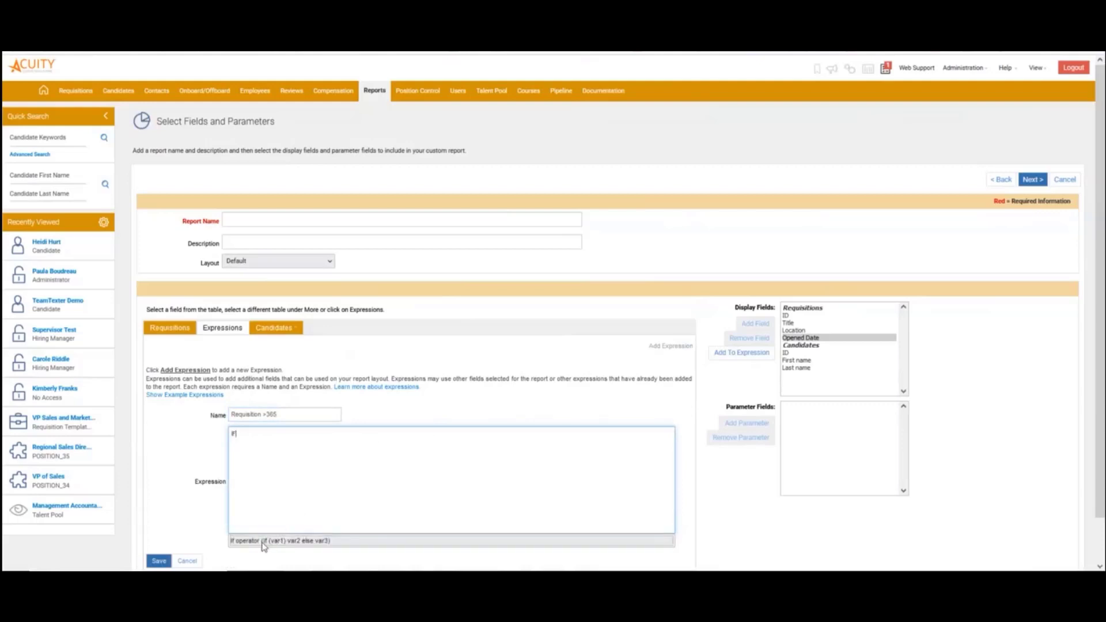
text(if)
click(299, 541)
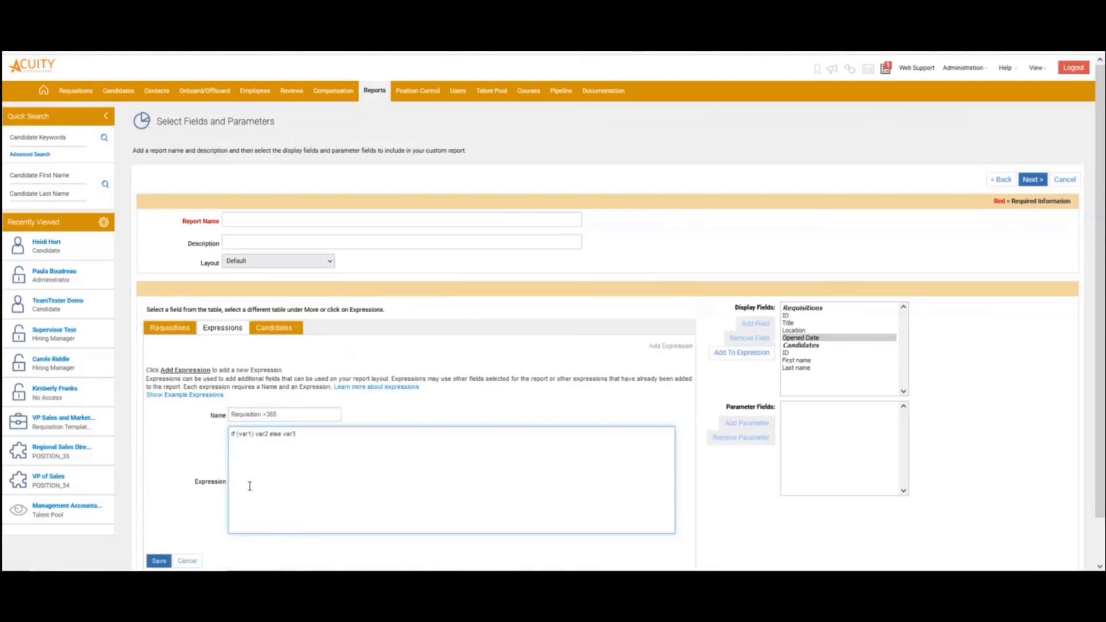
Replace var1 in the if formula with the condition [Req Days Open]>365, using the existing Req Days Open expression.
drag(239, 436, 252, 436)
text([)
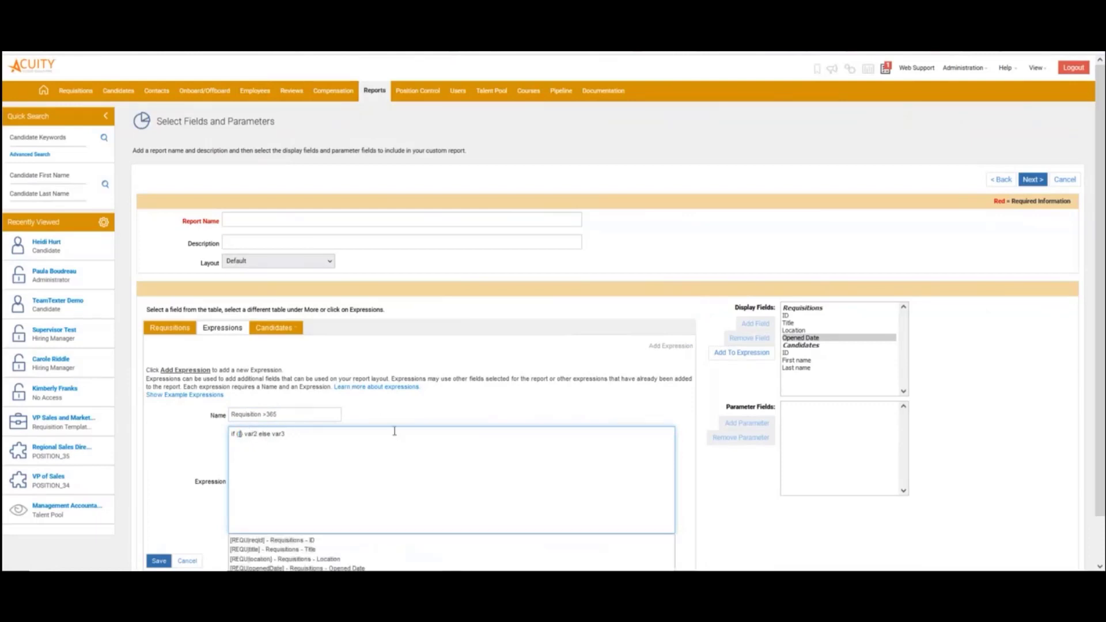
scroll(455, 380, down, 1)
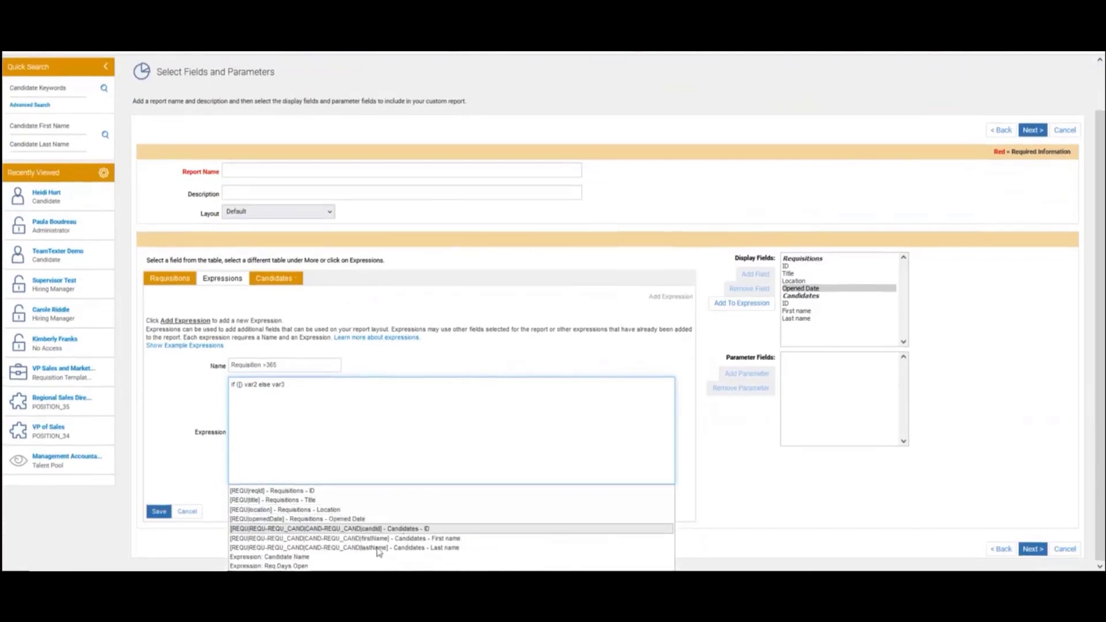
click(347, 567)
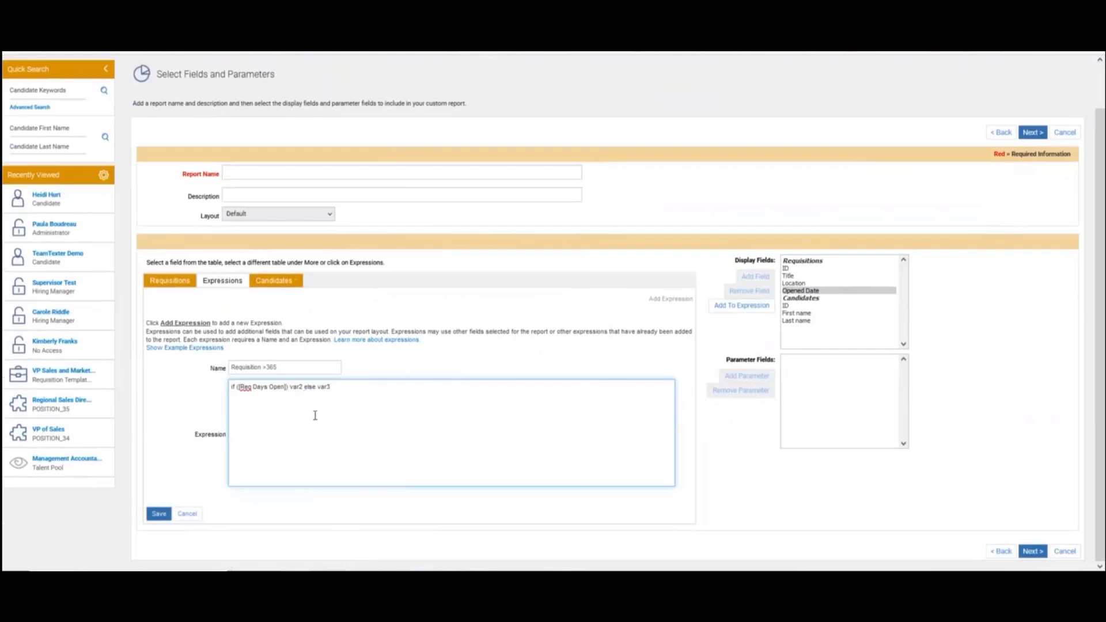
text(>365)
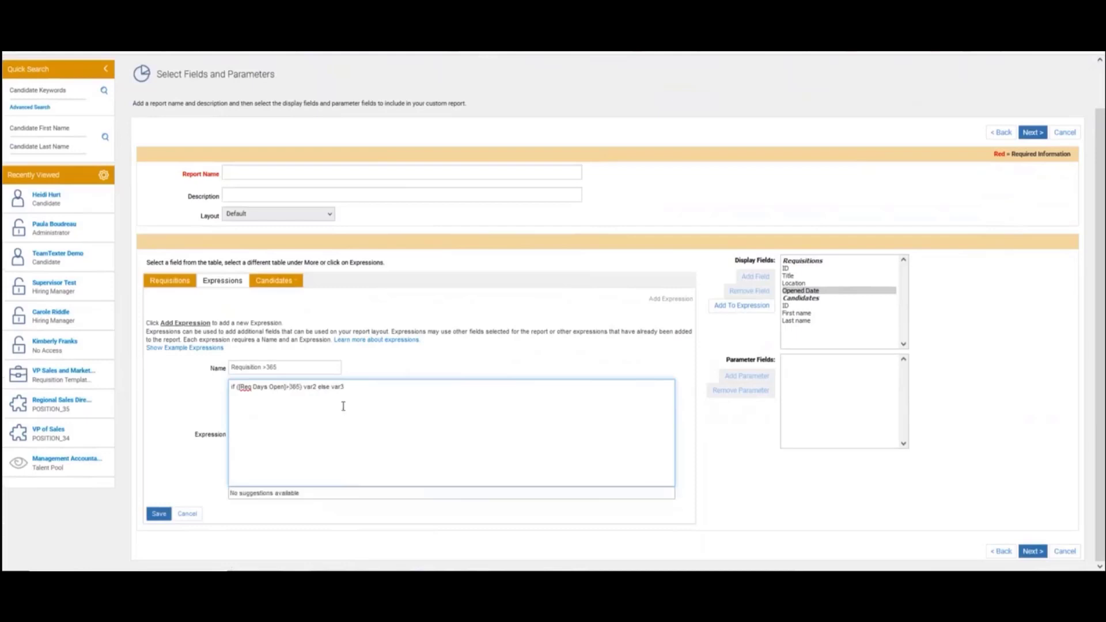
Set the if formula's results to "Please Review" for var2 and "Ok" for var3, and save the expression.
drag(304, 388, 314, 388)
text(')
text(Please)
text( Review)
text(")
drag(375, 389, 378, 388)
text("Ok)
click(146, 538)
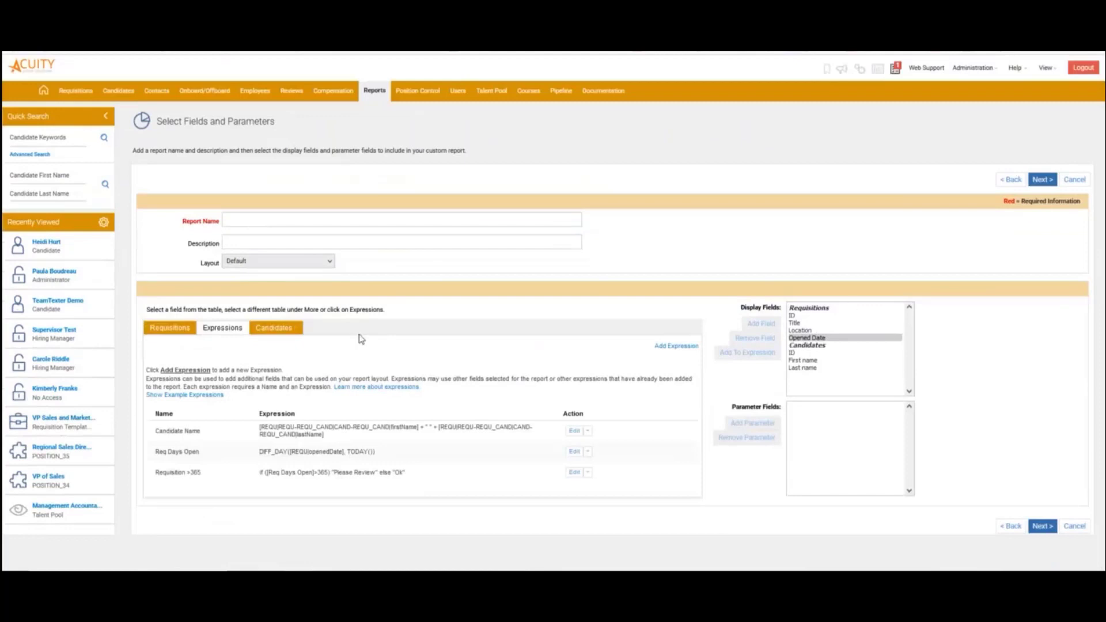
Name the report Expression Demo, choose the Default Landscape layout, and continue to the report designer without selecting any filters.
click(270, 223)
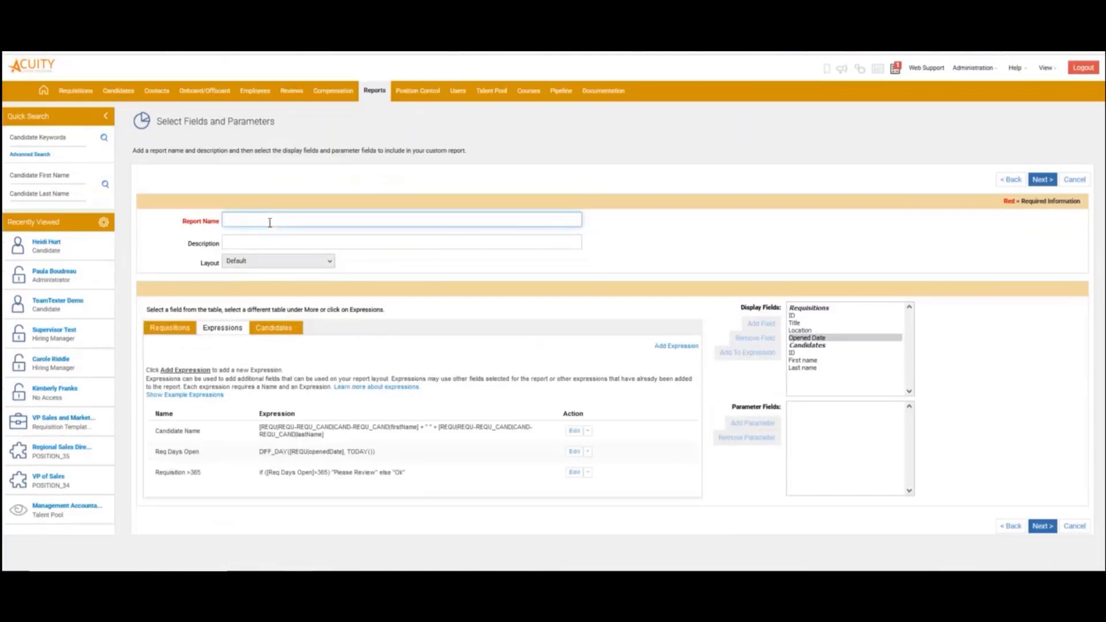
text(Expression Demo)
click(309, 261)
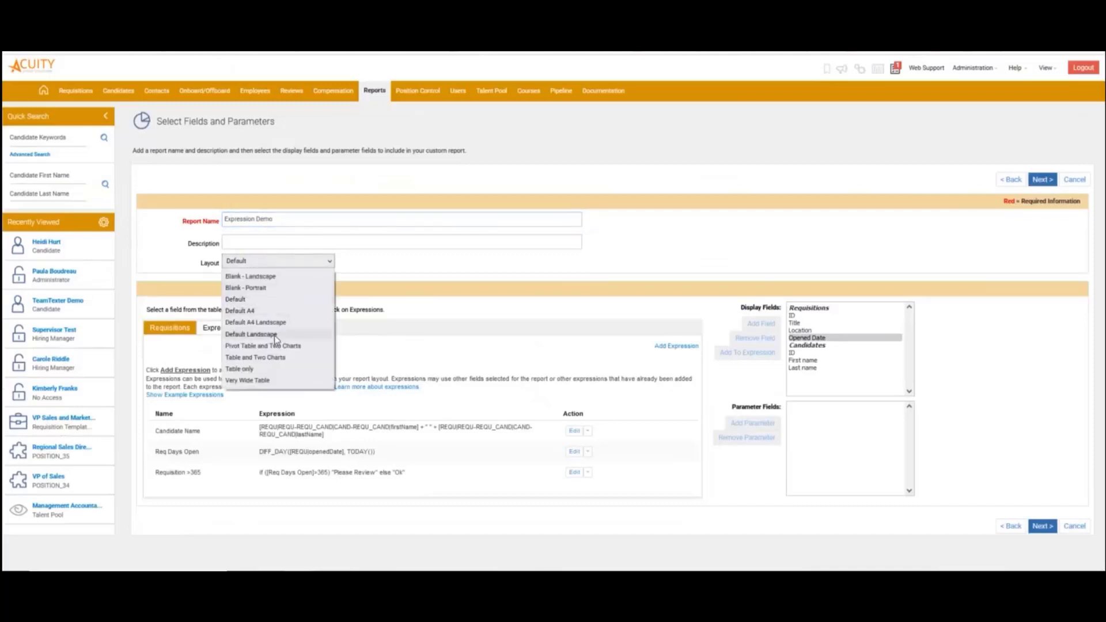
click(275, 335)
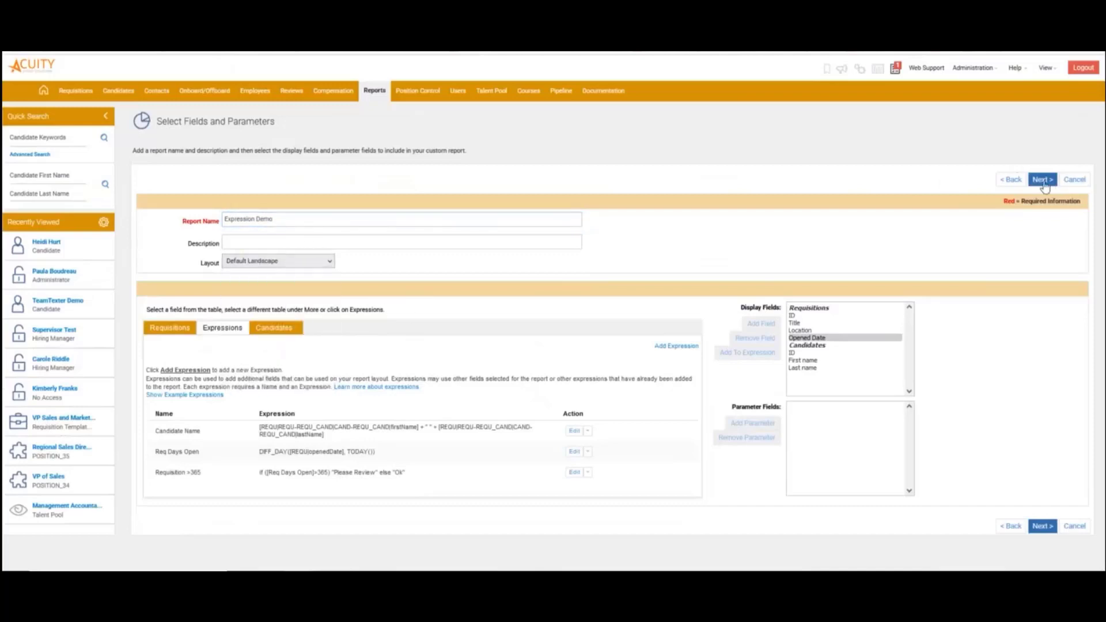
click(1043, 180)
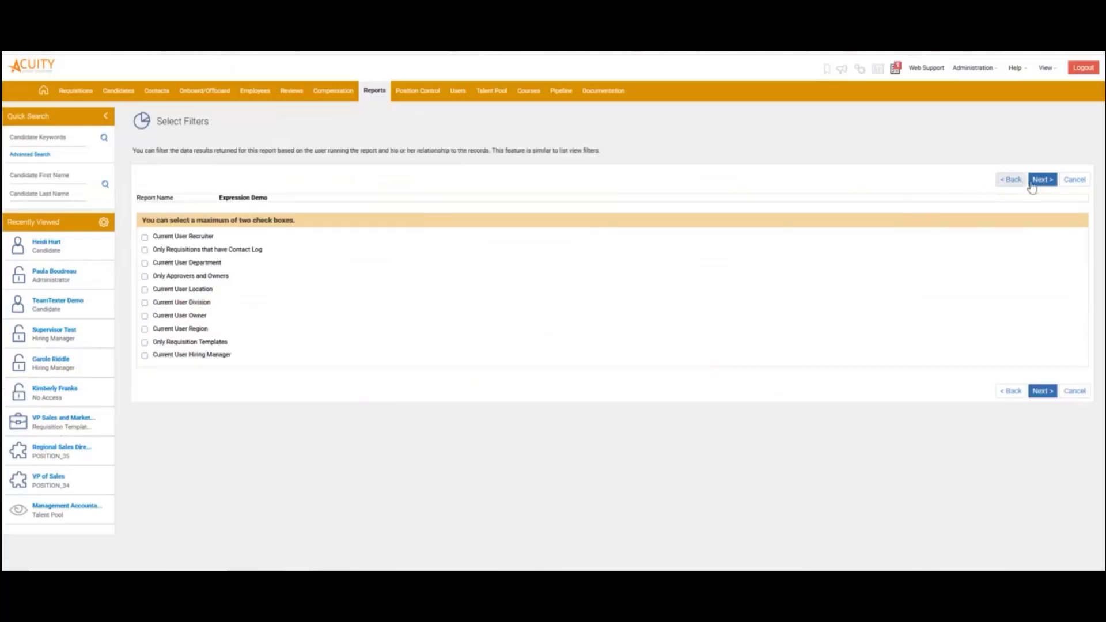
click(1035, 183)
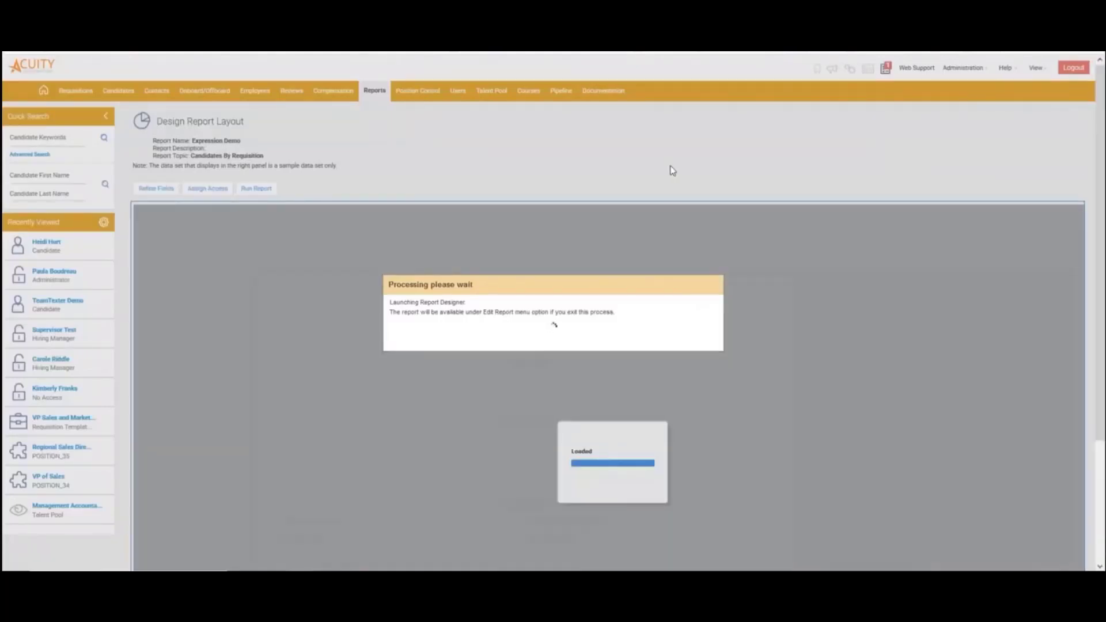
Place the Requisitions - Id and Requisitions - Title fields as the first columns of the report table and narrow both.
scroll(867, 285, down, 1)
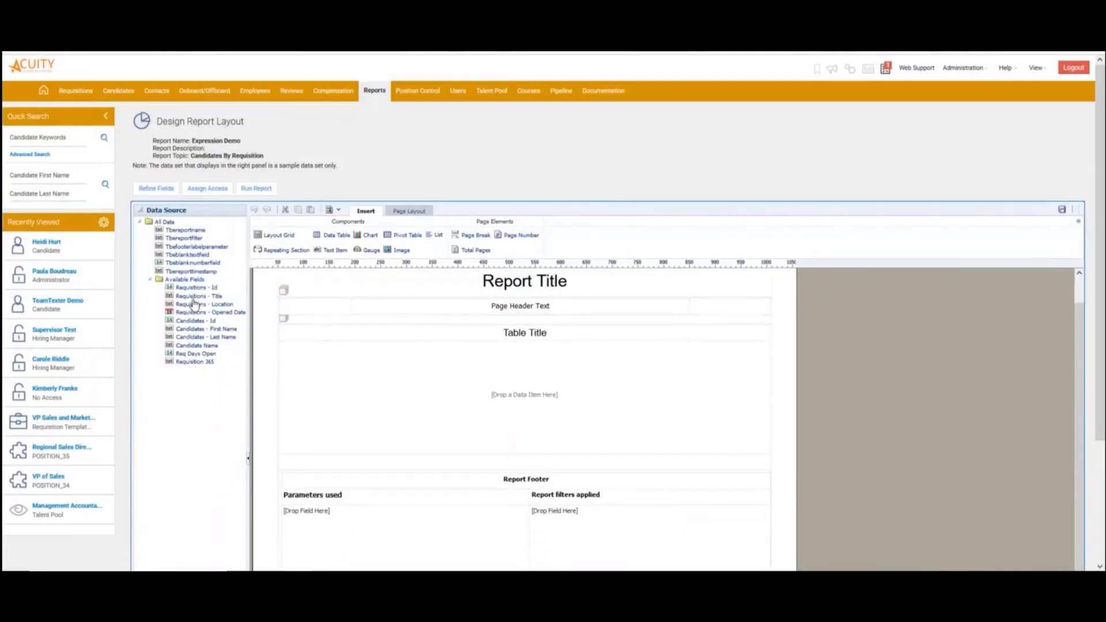
drag(192, 287, 374, 385)
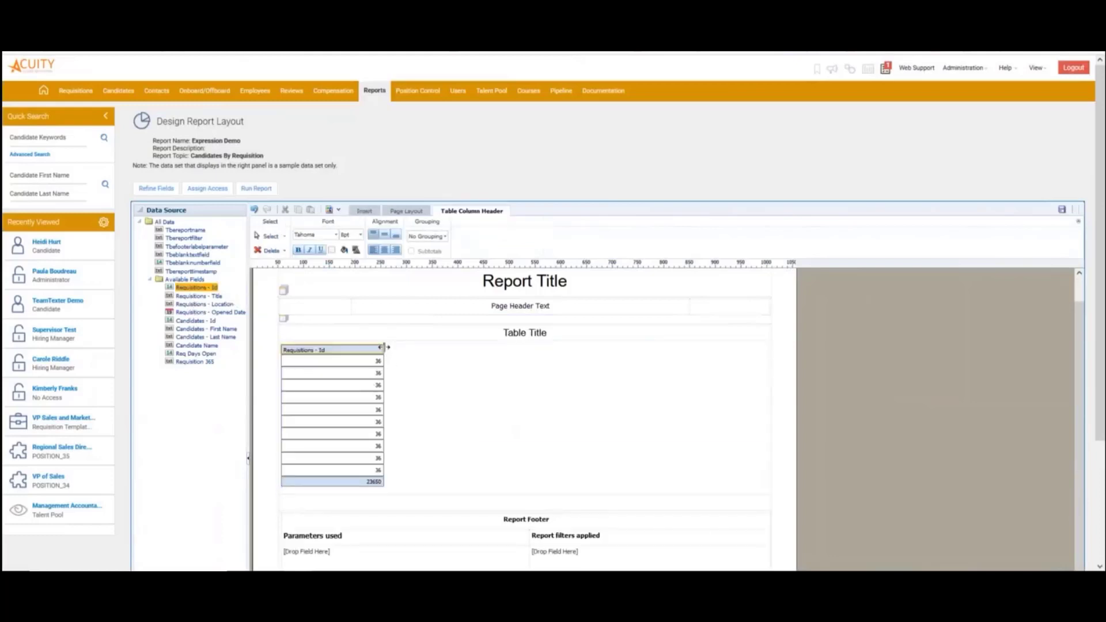
drag(383, 347, 328, 350)
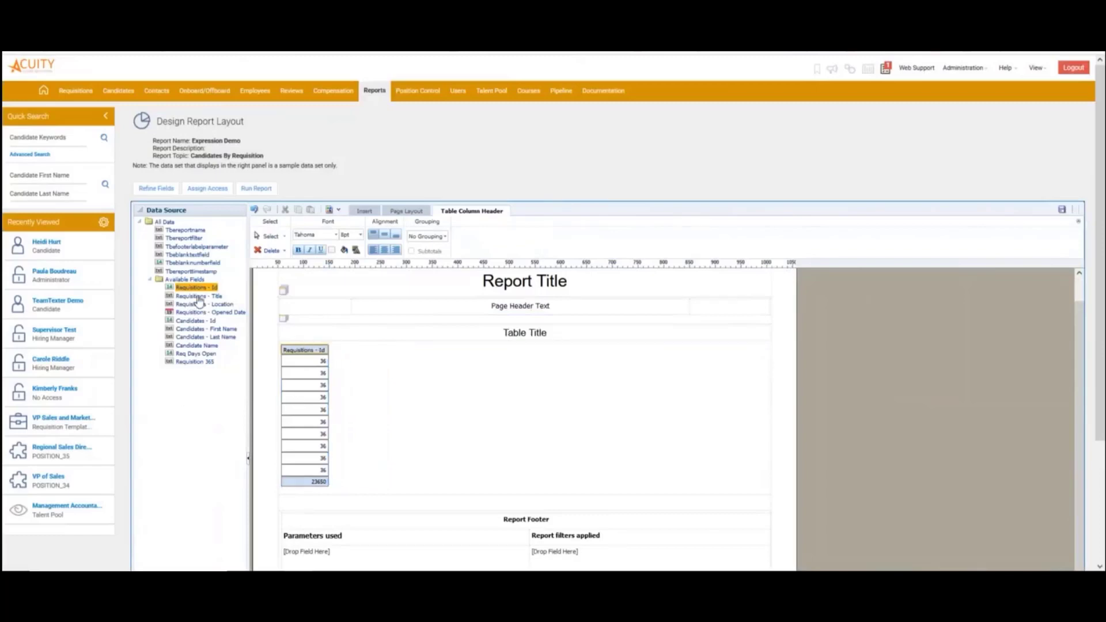
drag(198, 298, 335, 373)
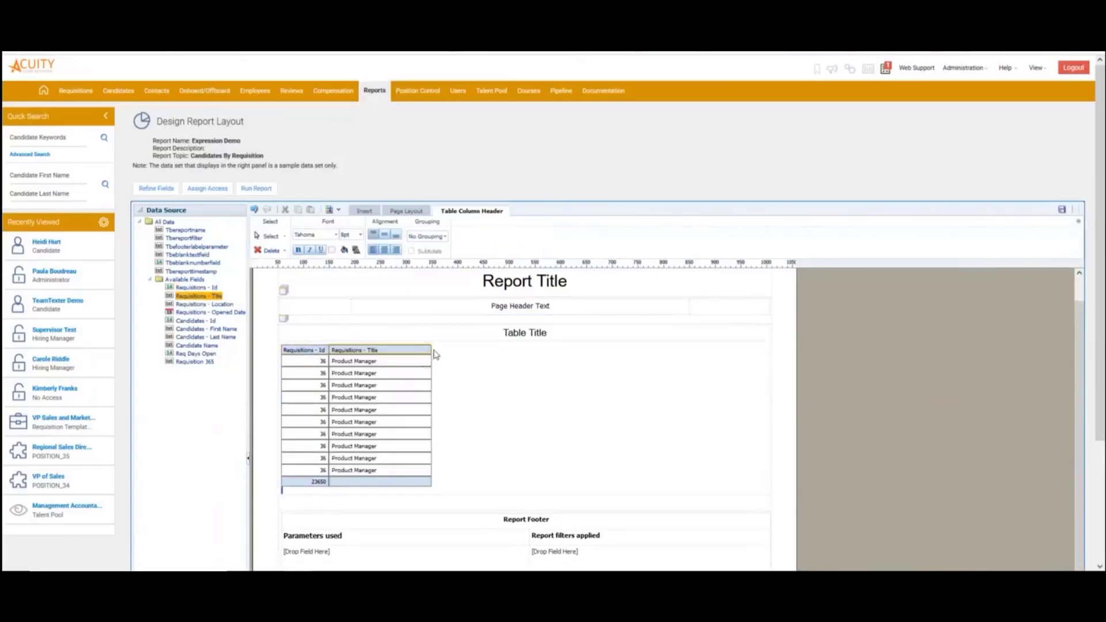
drag(431, 350, 396, 350)
Add the Requisitions - Location and Requisitions - Opened Date fields as the next table columns and narrow both.
drag(218, 304, 400, 369)
click(499, 347)
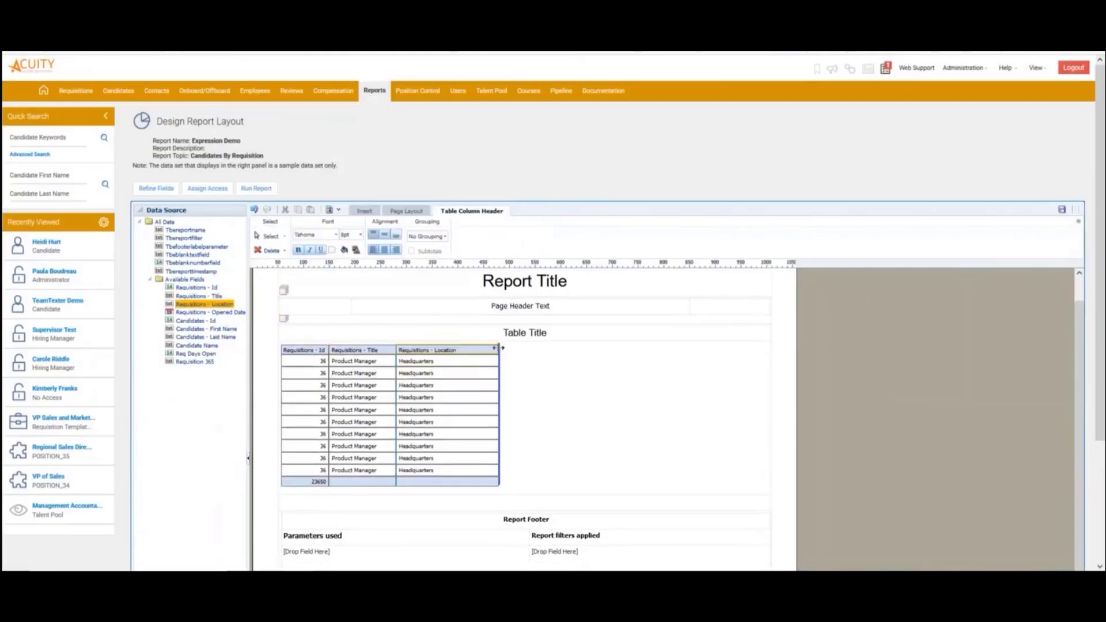
drag(498, 348, 461, 348)
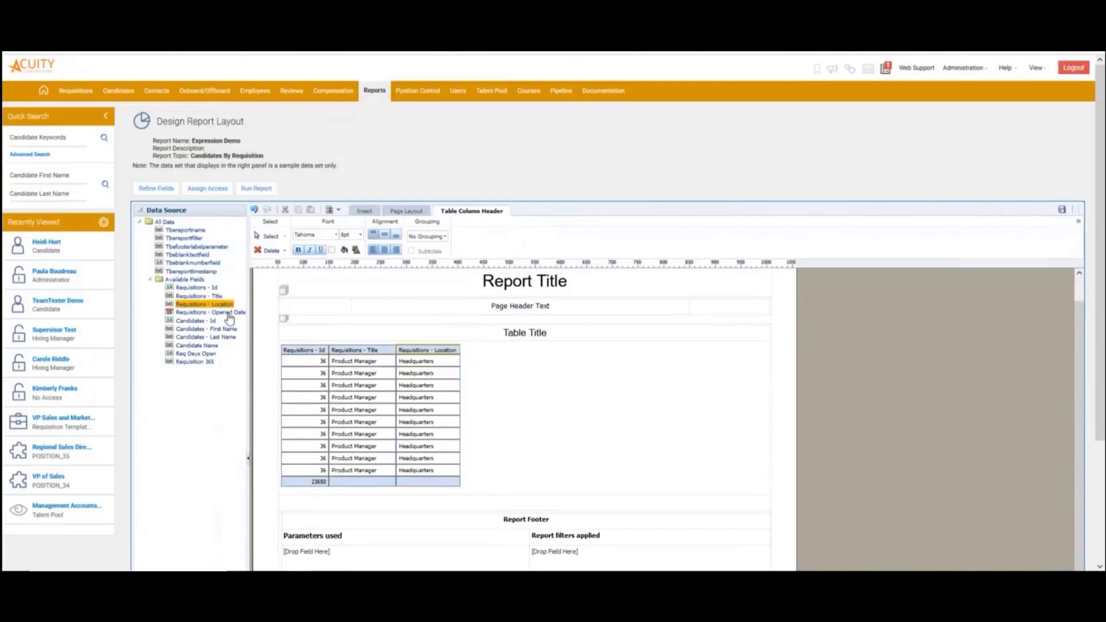
drag(230, 319, 467, 360)
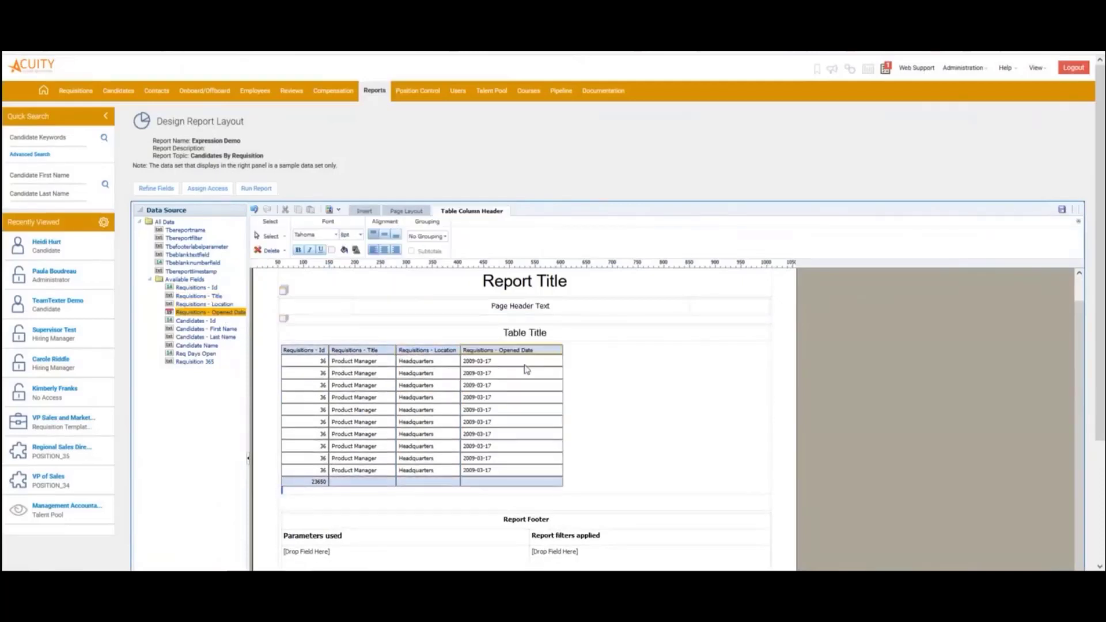
click(557, 350)
drag(557, 350, 523, 352)
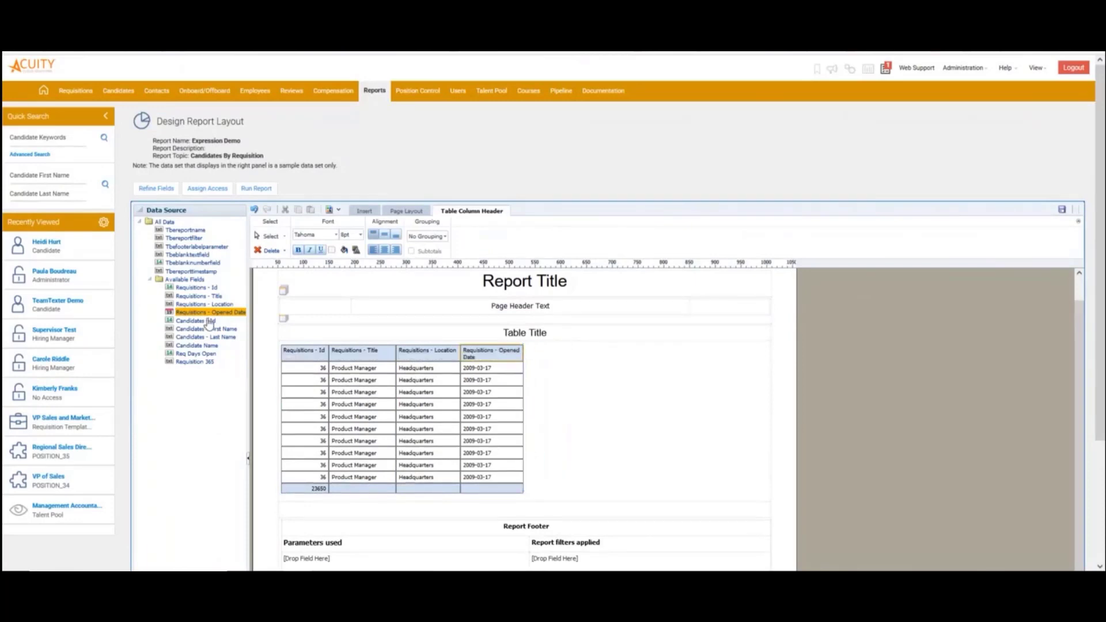
Add the Candidates - Id and Candidates - First Name fields after the Opened Date column, keeping both columns narrow.
drag(209, 324, 568, 350)
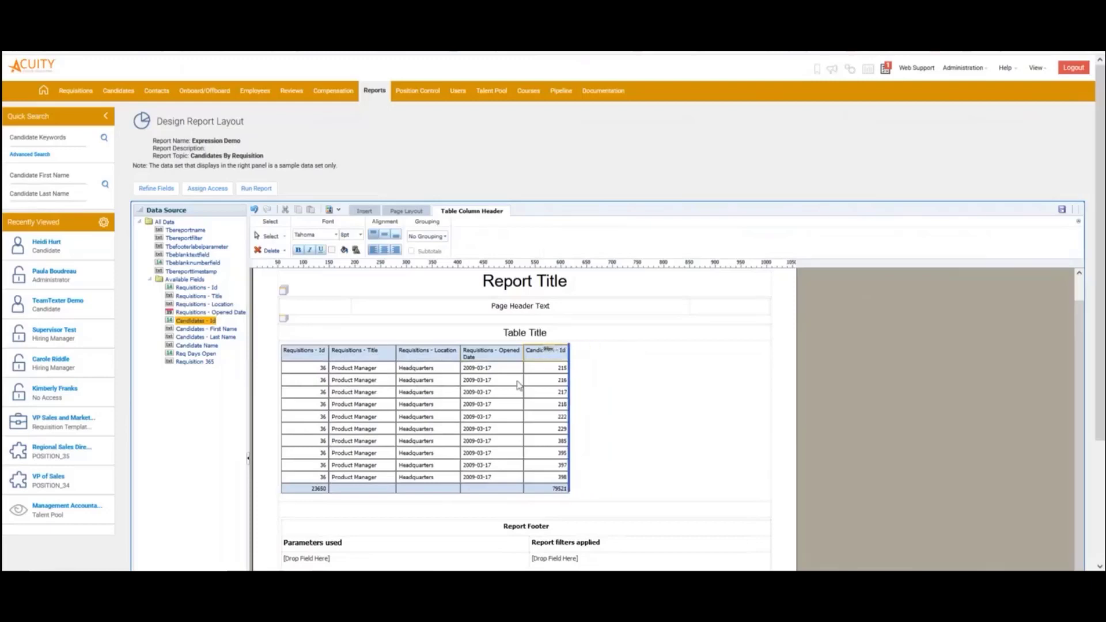
drag(224, 330, 575, 367)
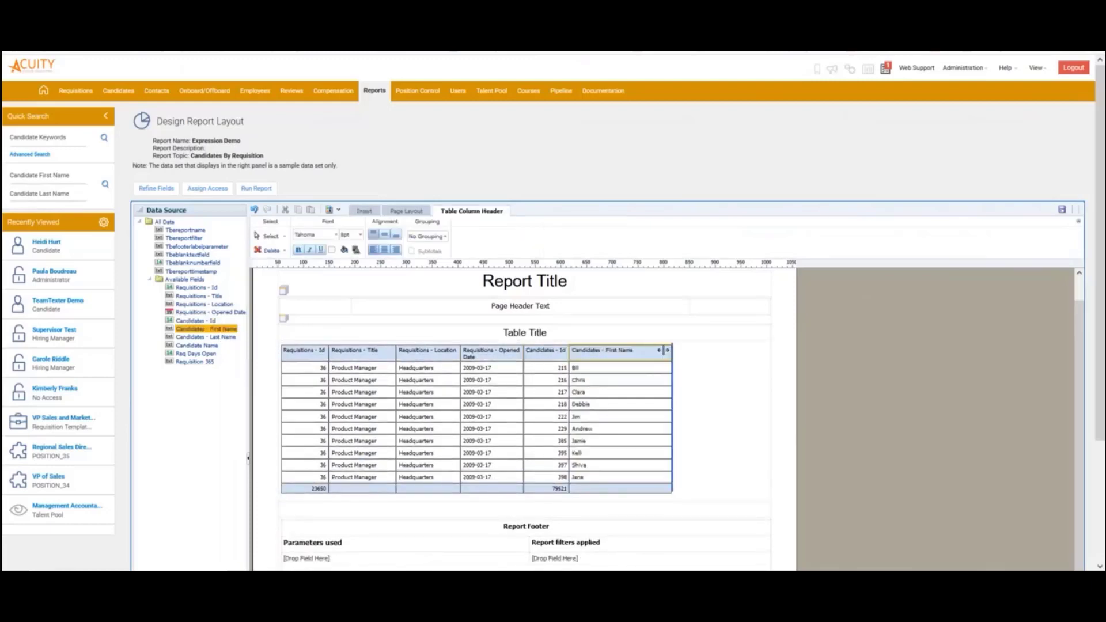
drag(663, 350, 612, 350)
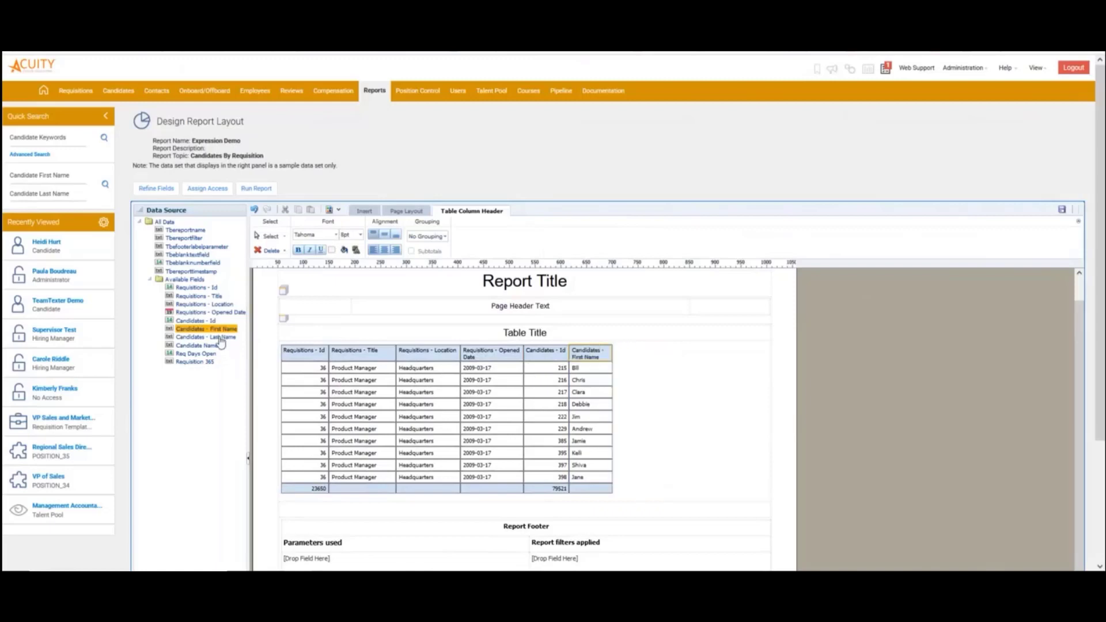
Add the Candidates - Last Name field as a narrowed column, followed by the Candidate Name expression as the table's last column.
drag(220, 341, 628, 363)
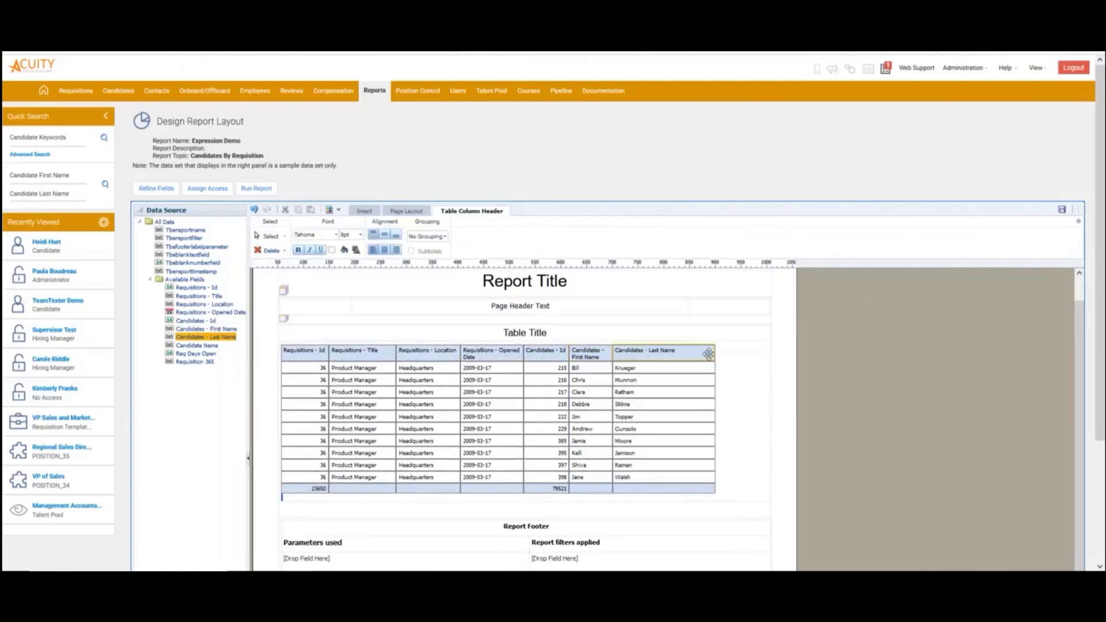
drag(705, 351, 663, 351)
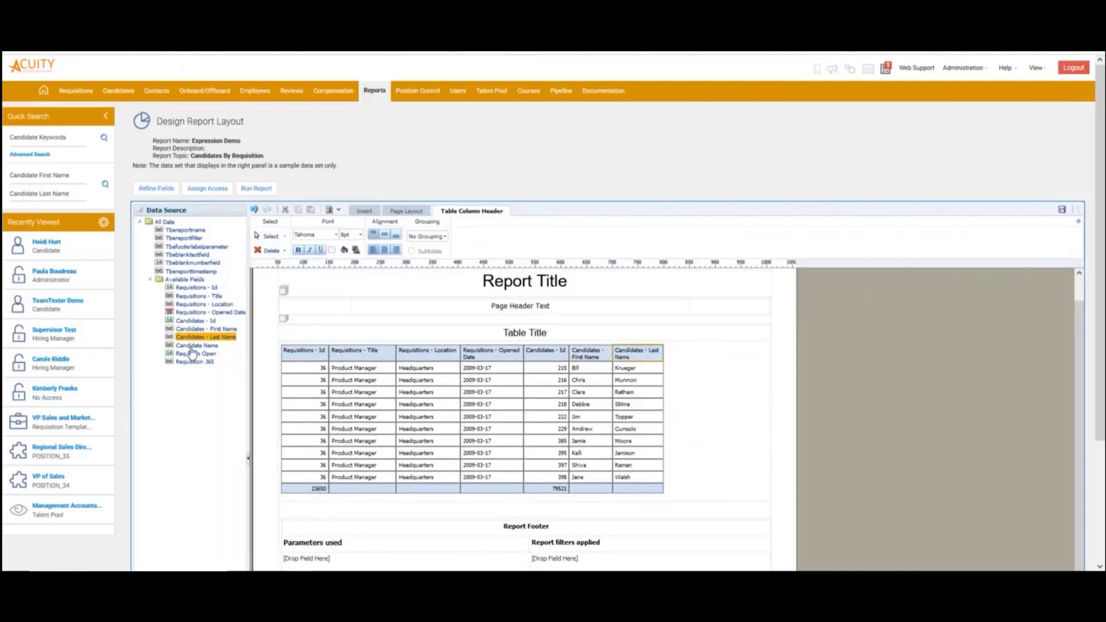
drag(193, 351, 663, 363)
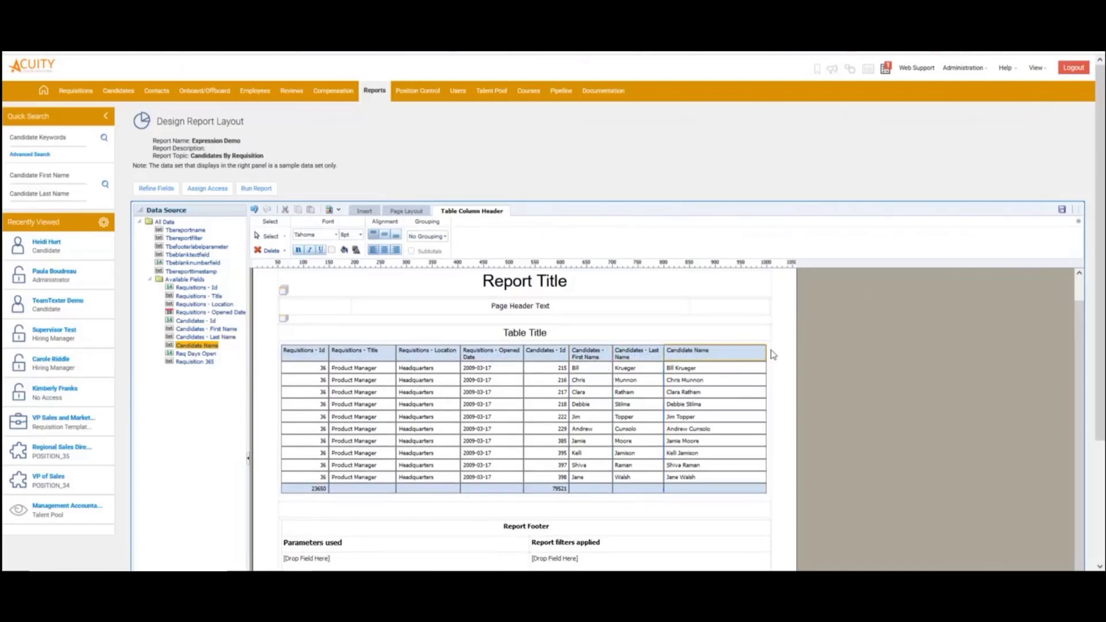
Narrow the Candidate Name column and delete the separate Candidates - First Name and Candidates - Last Name columns from the table.
drag(764, 348, 717, 350)
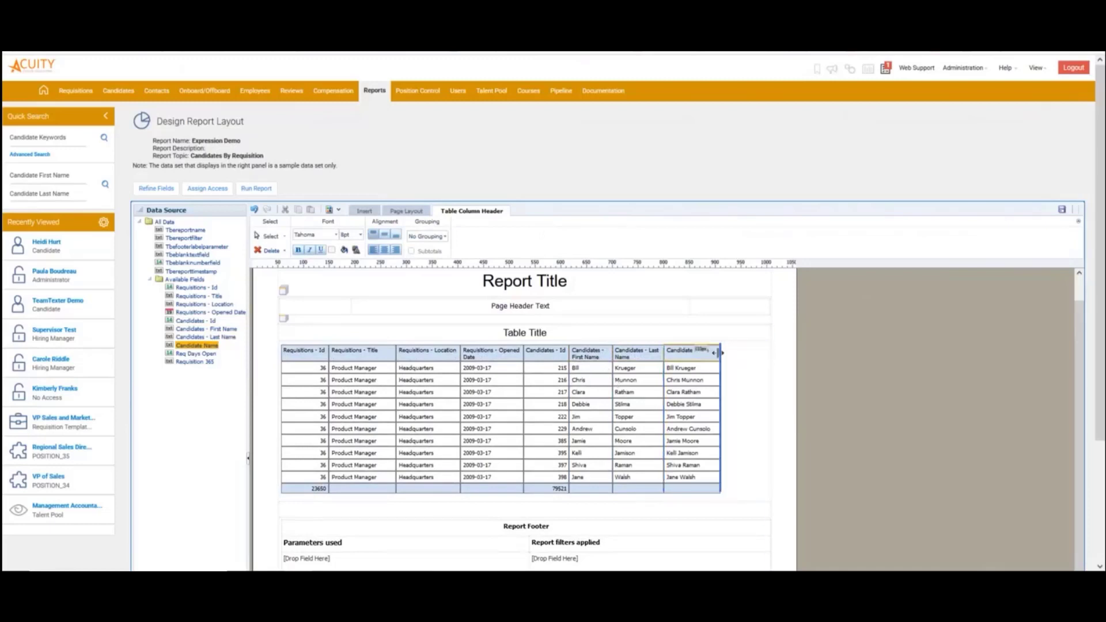
click(588, 373)
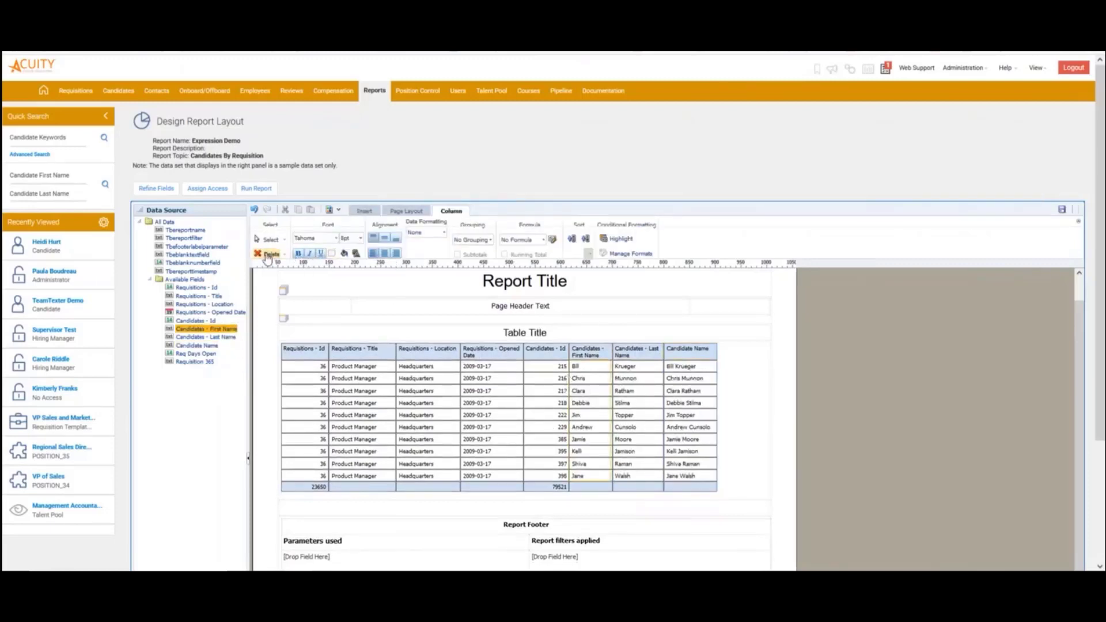
click(268, 254)
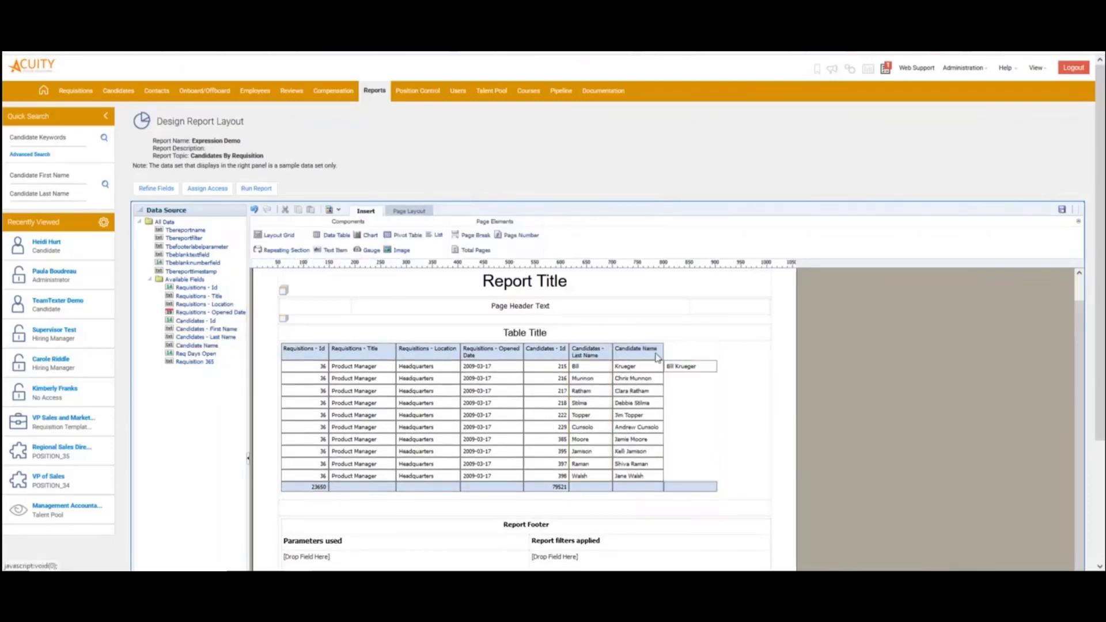
click(615, 373)
click(268, 254)
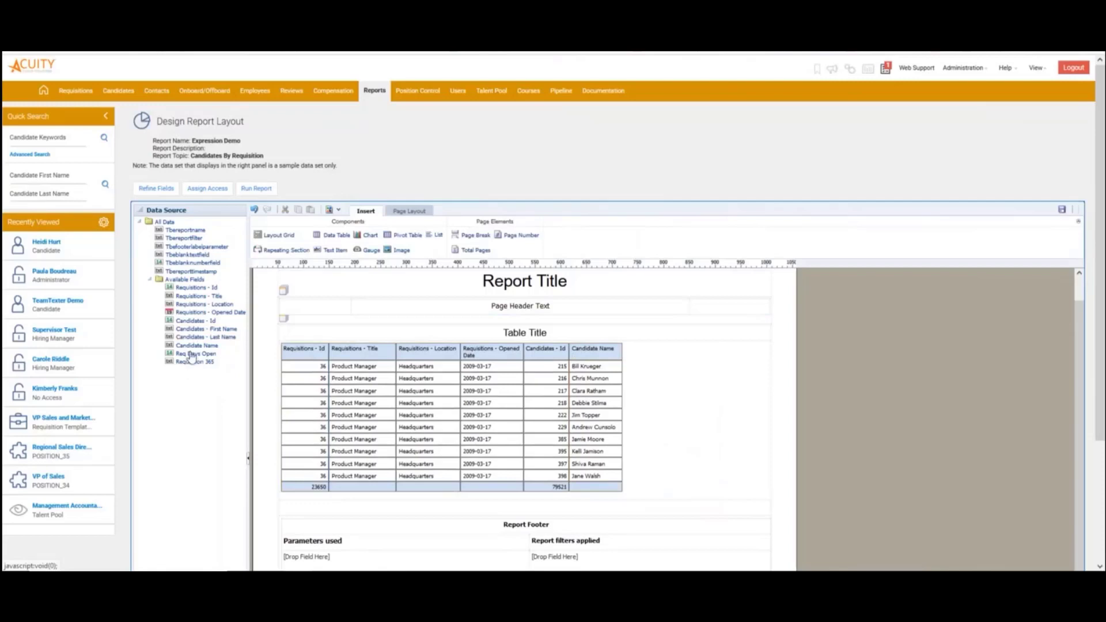
Add the Req Days Open and Requisition 365 expressions as the table's last columns and narrow both.
drag(192, 356, 579, 377)
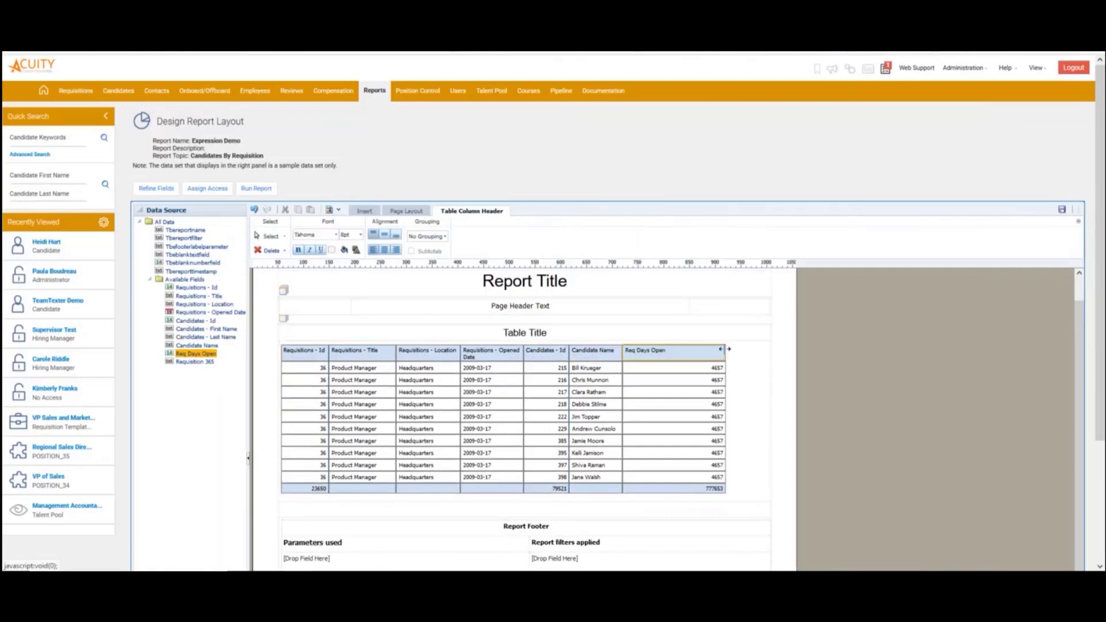
drag(727, 348, 672, 349)
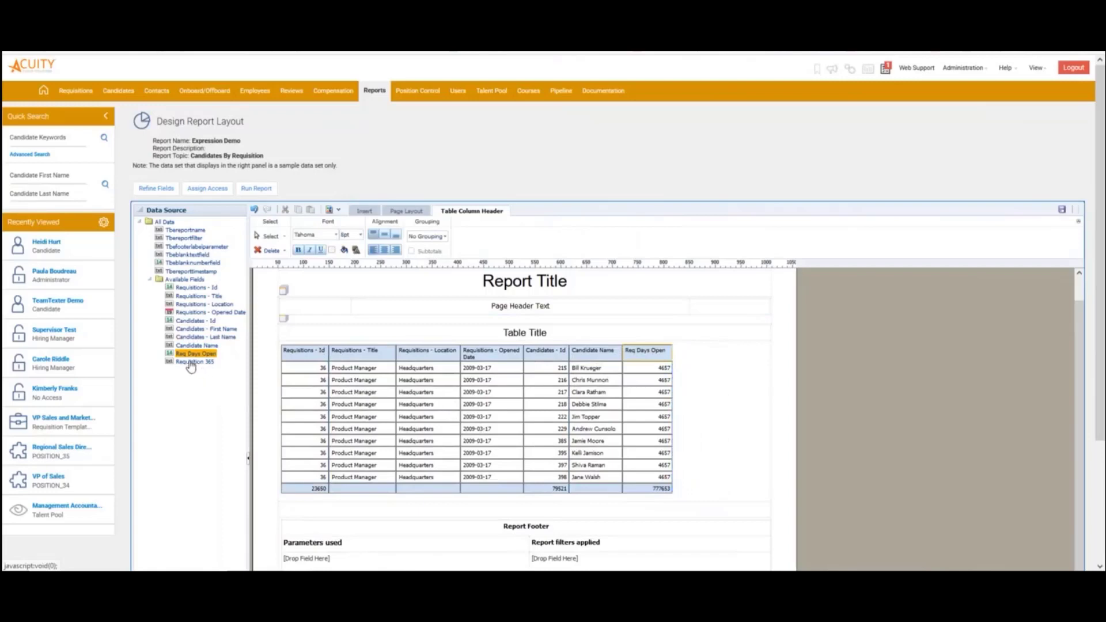
drag(191, 367, 676, 371)
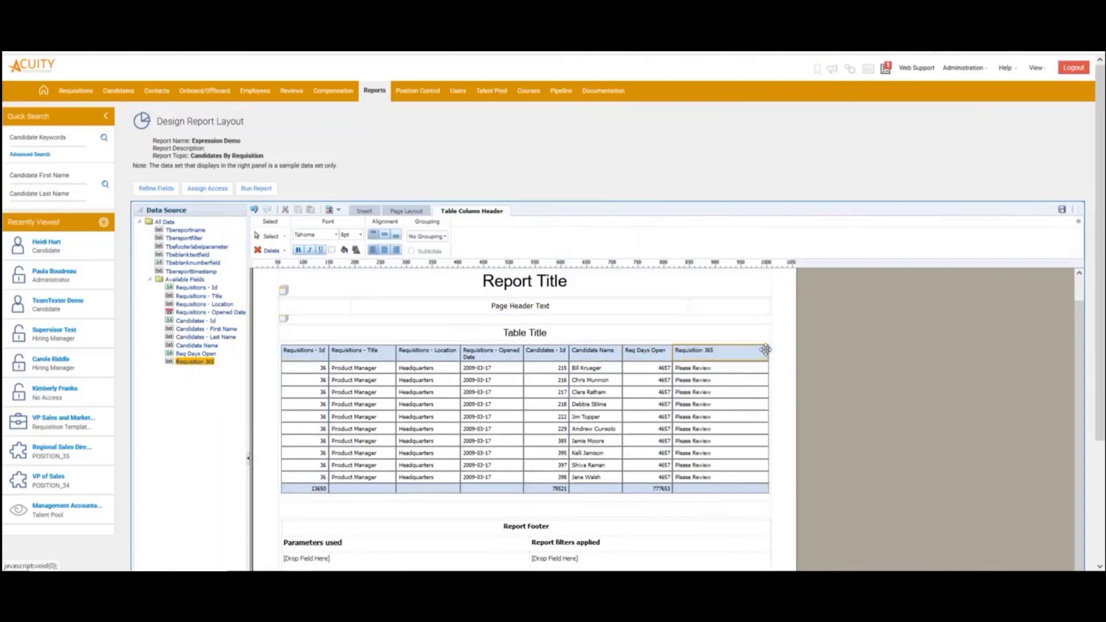
drag(768, 349, 675, 374)
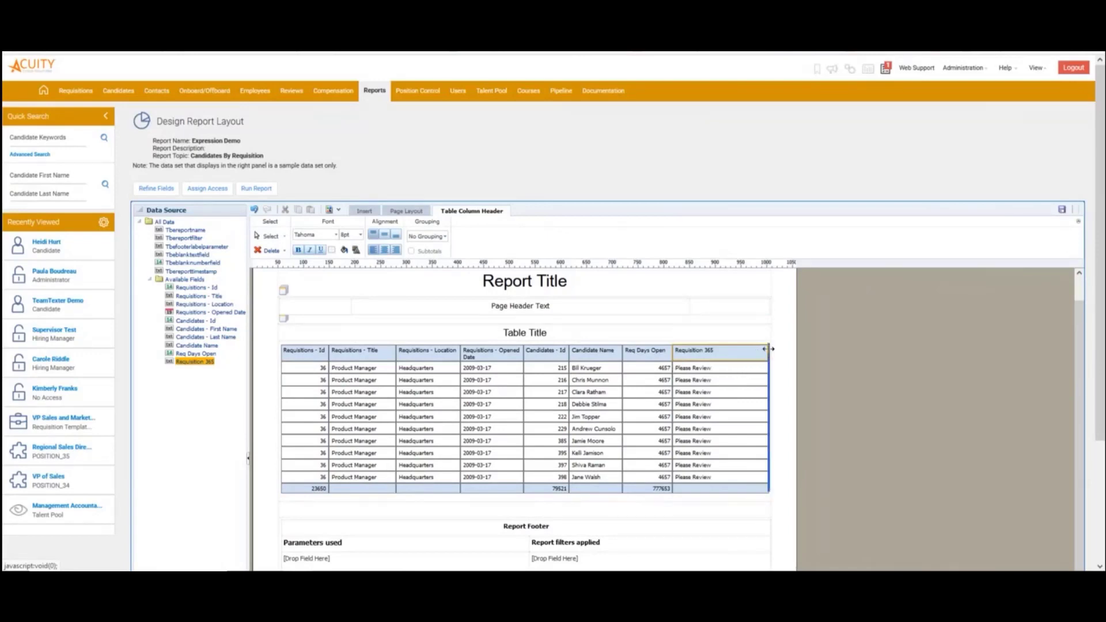
drag(767, 350, 724, 351)
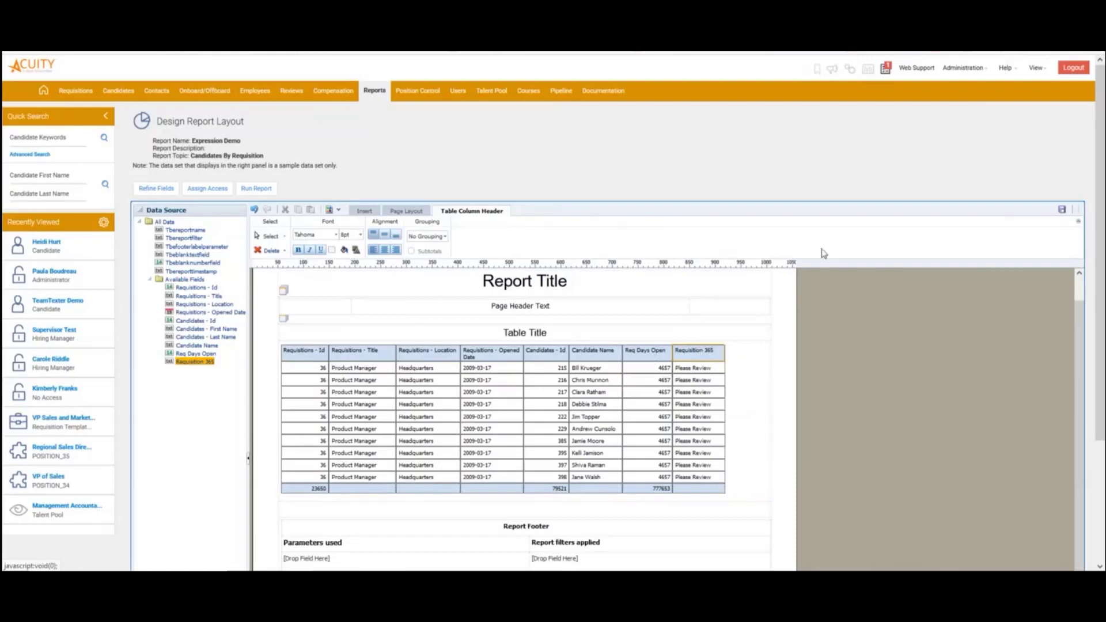
Save the report layout and run the Expression Demo report.
click(1061, 209)
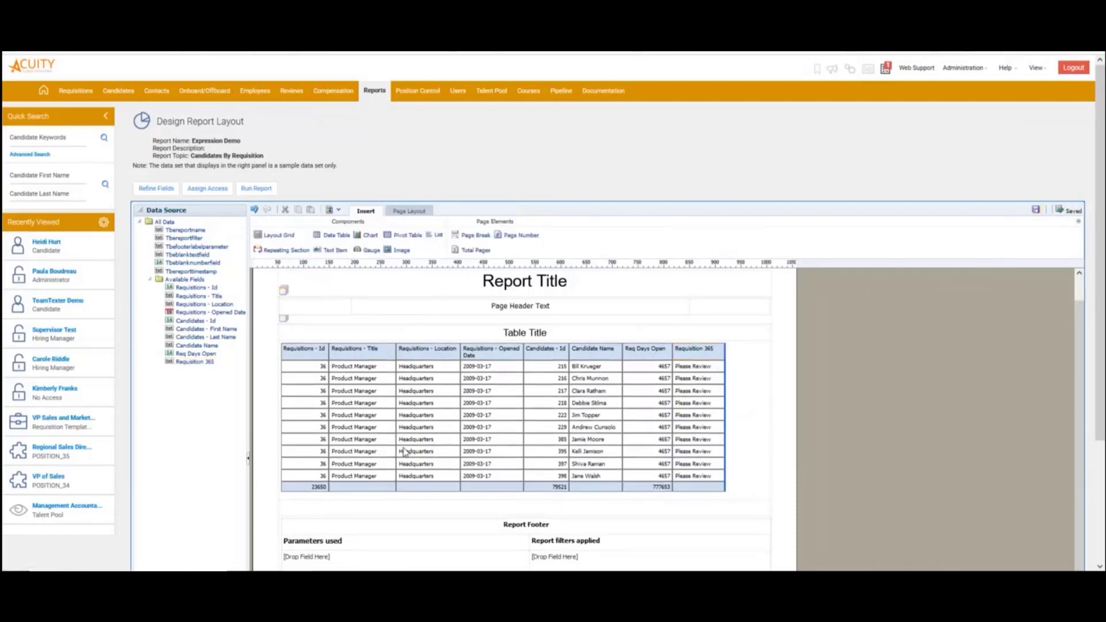
click(260, 189)
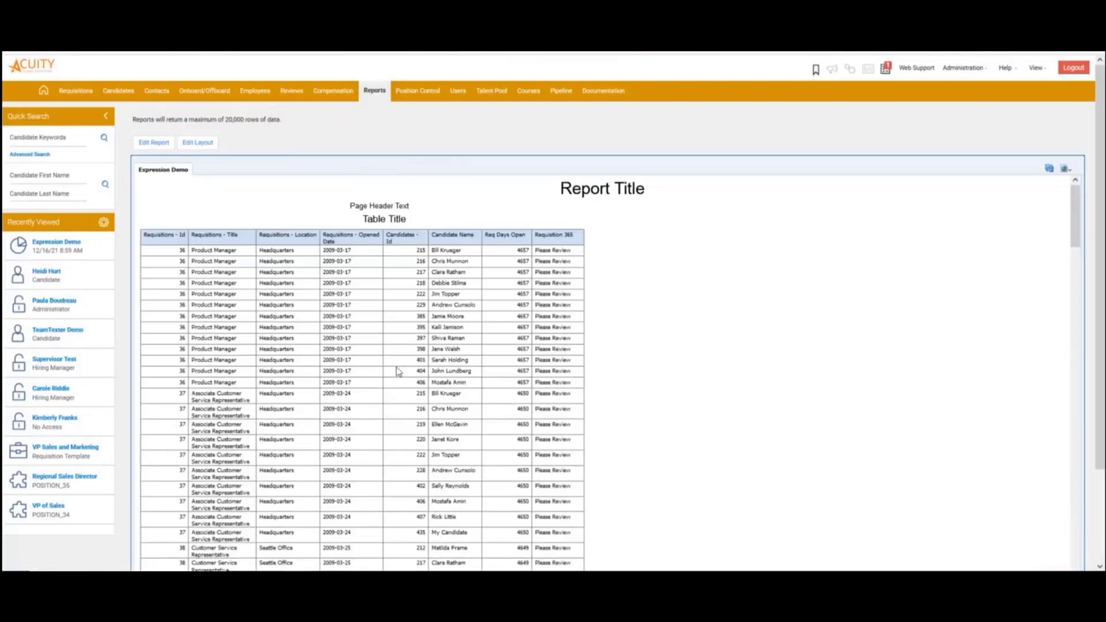
Examine the Candidate Name, Req Days Open and Requisition 365 values throughout the report's rows.
scroll(395, 370, down, 15)
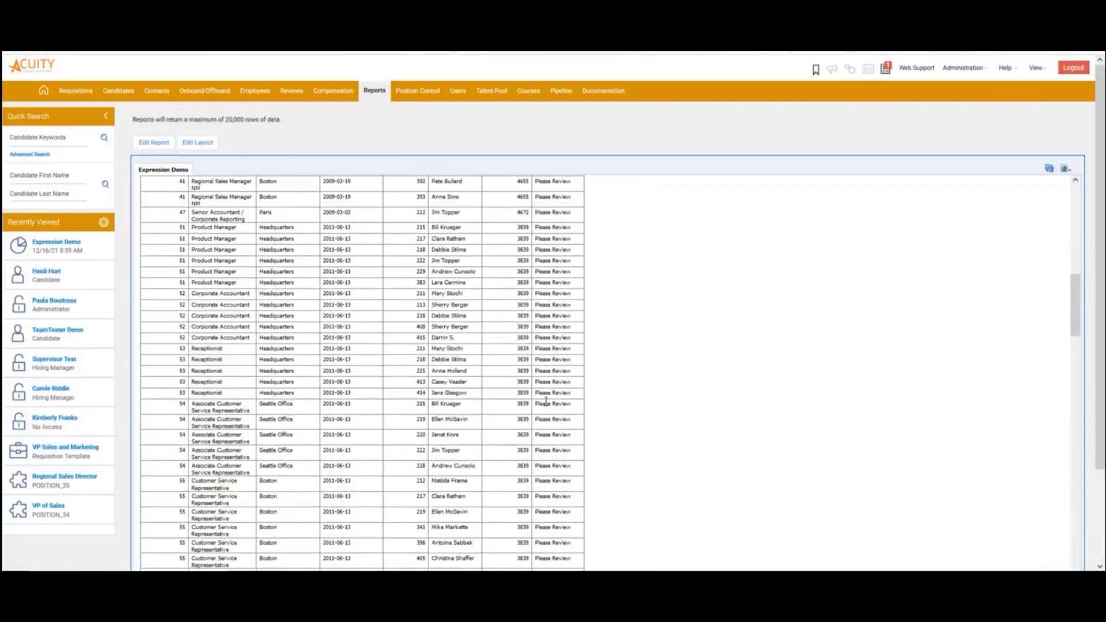
scroll(546, 402, down, 20)
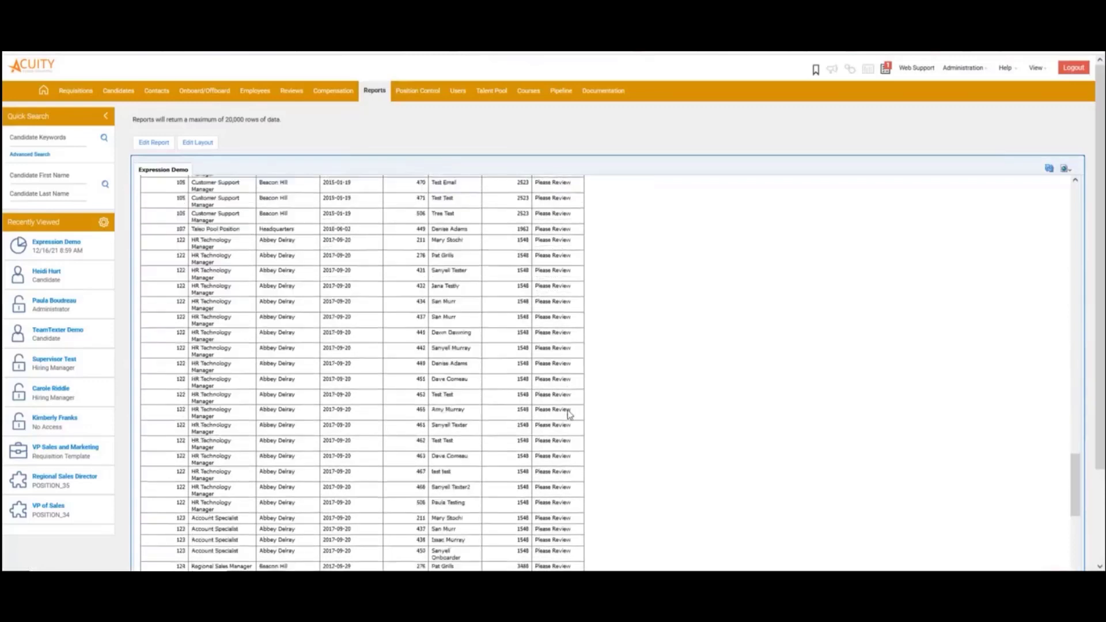
scroll(569, 414, down, 12)
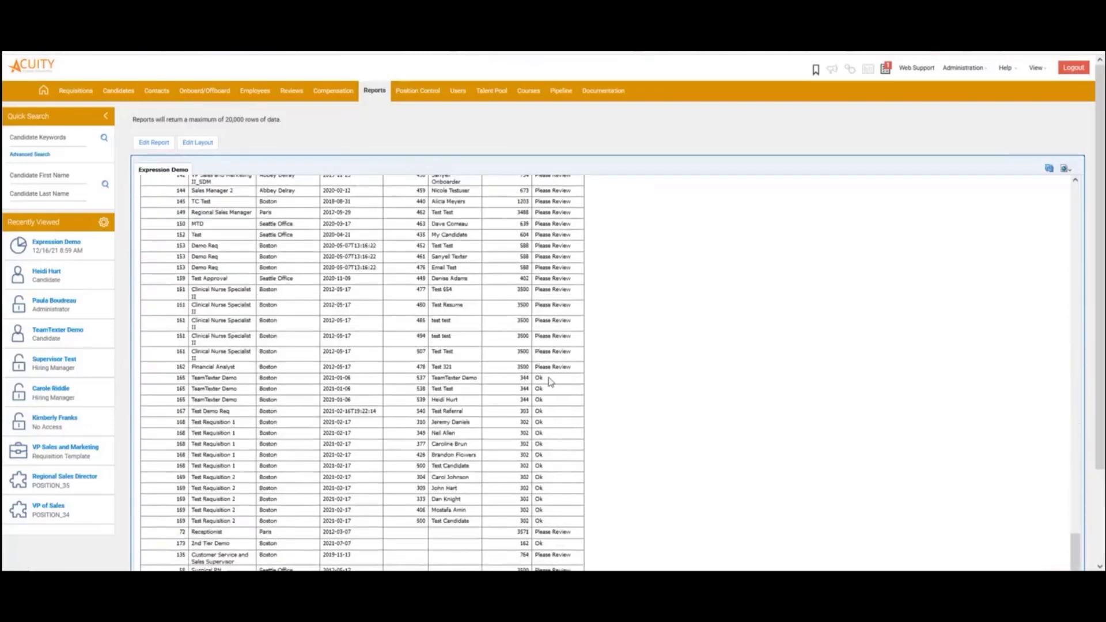
double_click(537, 378)
scroll(571, 458, up, 10)
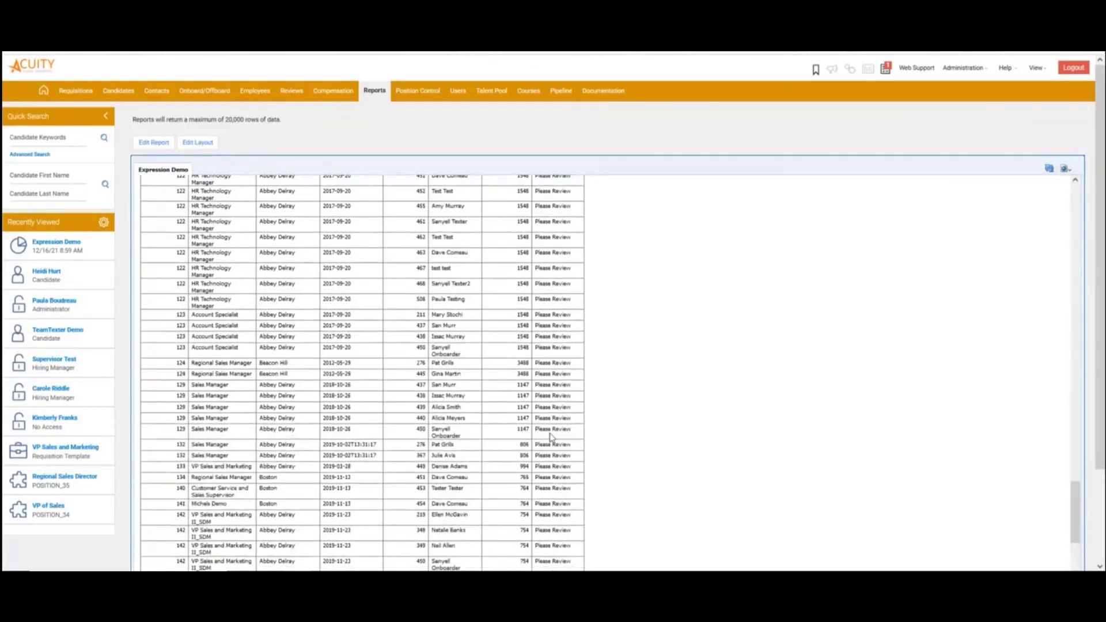
scroll(551, 438, up, 6)
scroll(539, 417, up, 10)
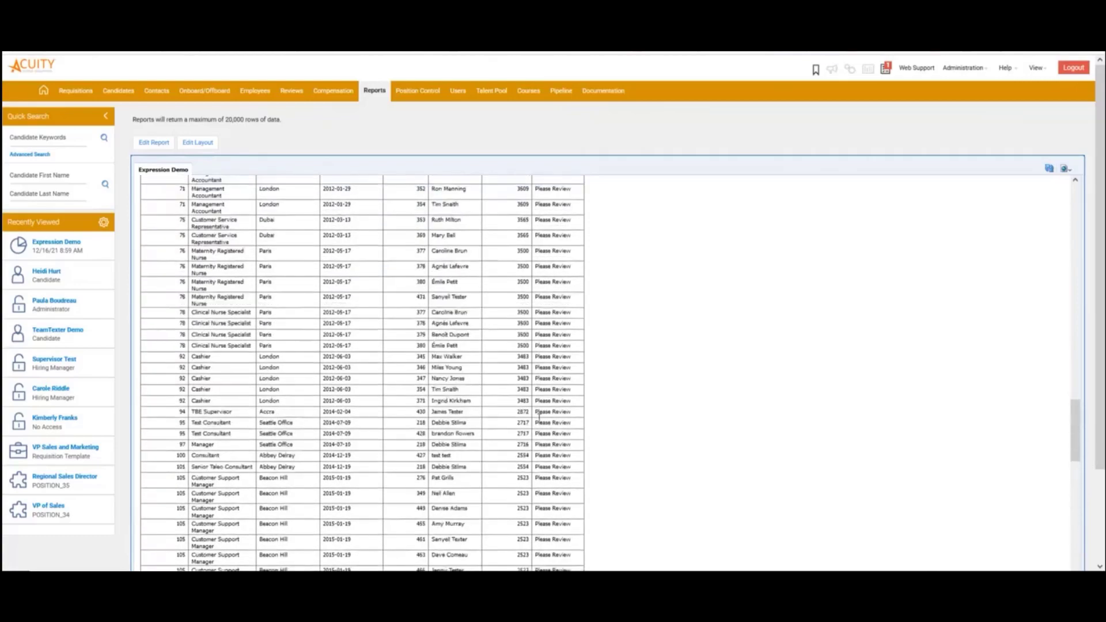
scroll(488, 379, up, 8)
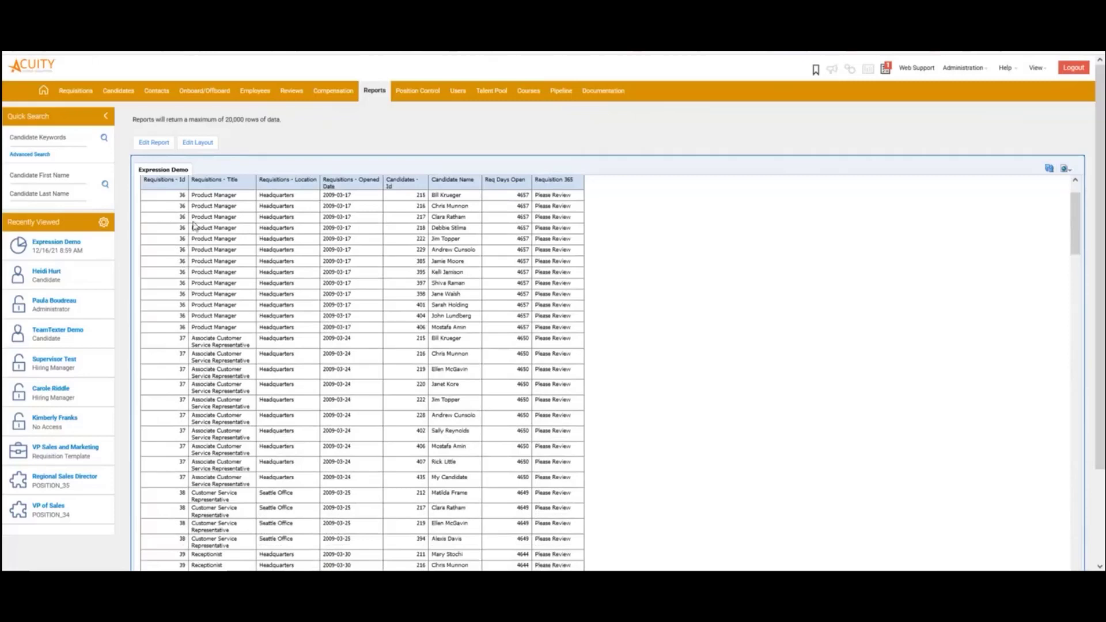
In the report layout, add a conditional highlight to the Requisition 365 column giving values not equal to Ok a red background.
click(215, 143)
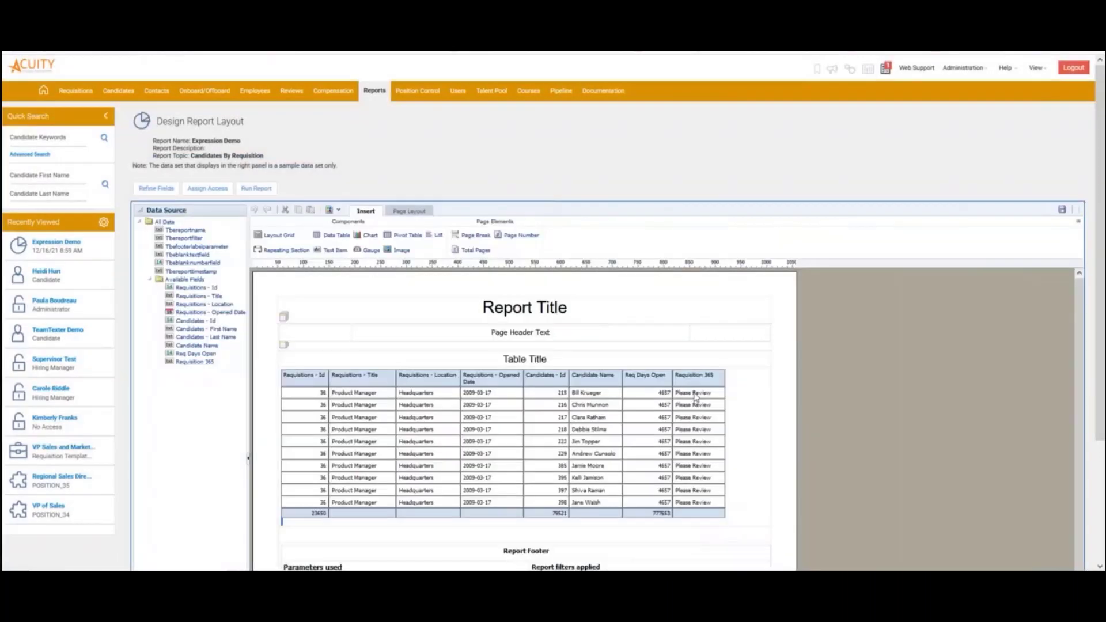
click(698, 427)
click(698, 398)
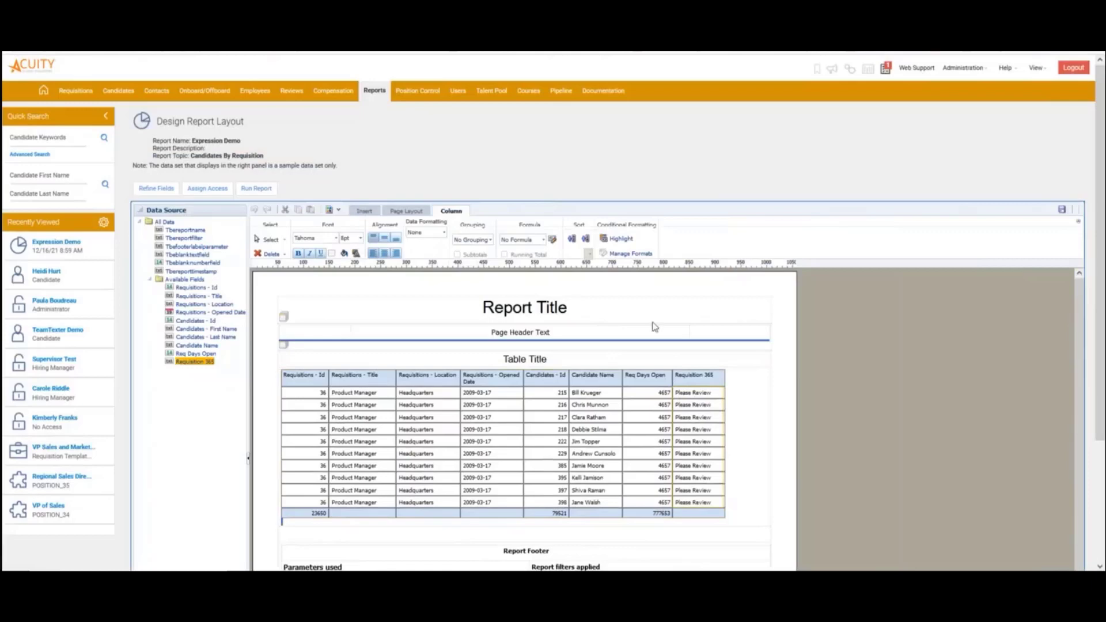
click(619, 239)
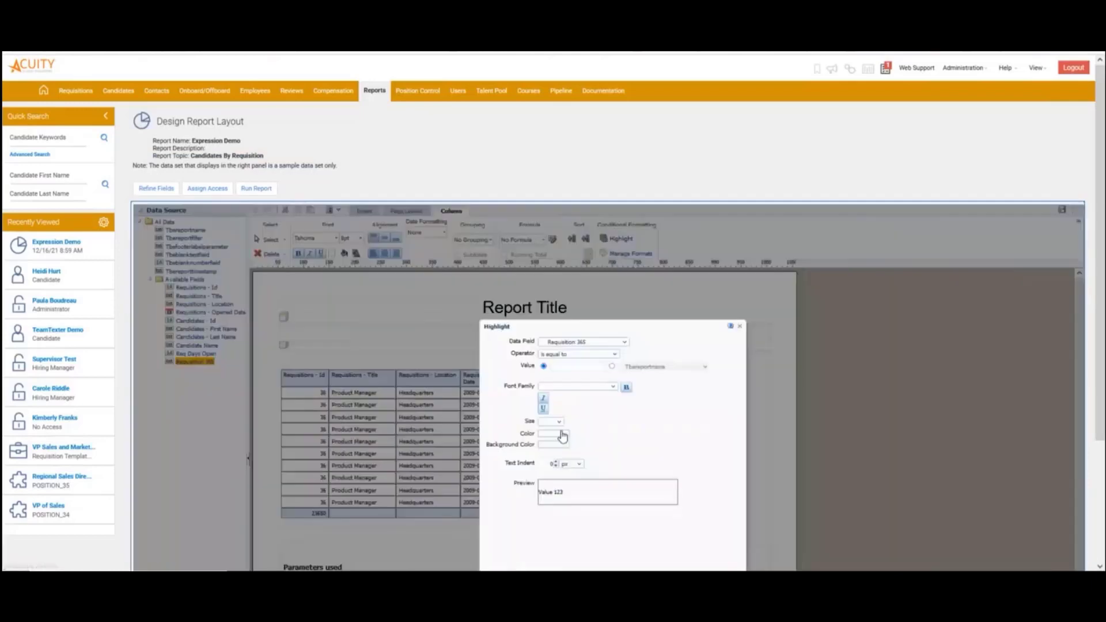
click(603, 355)
click(587, 378)
click(550, 445)
click(616, 452)
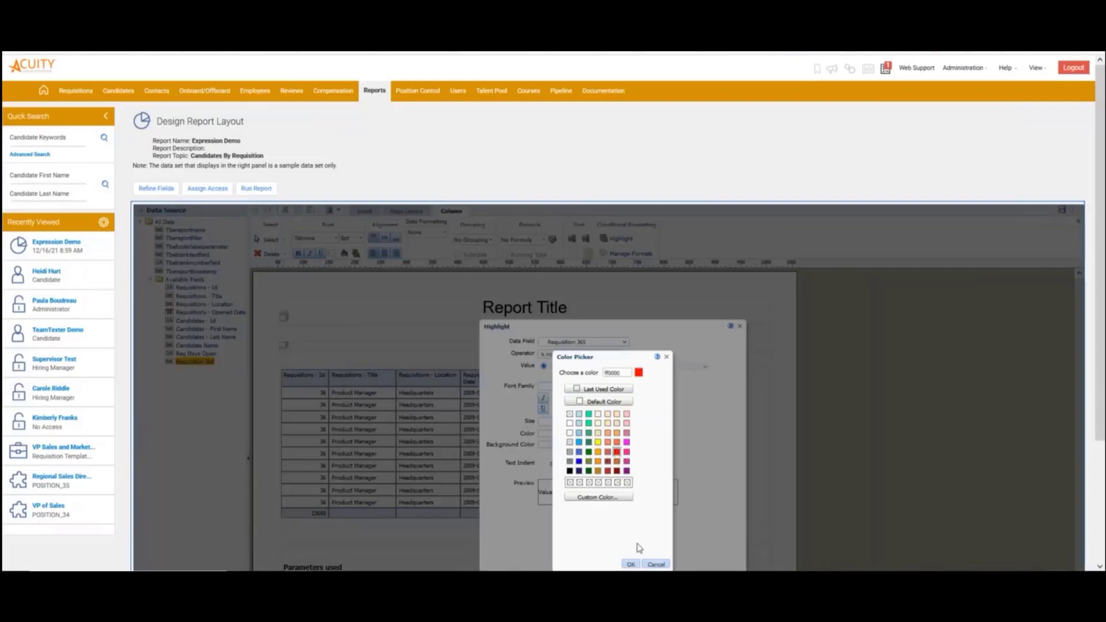
click(631, 564)
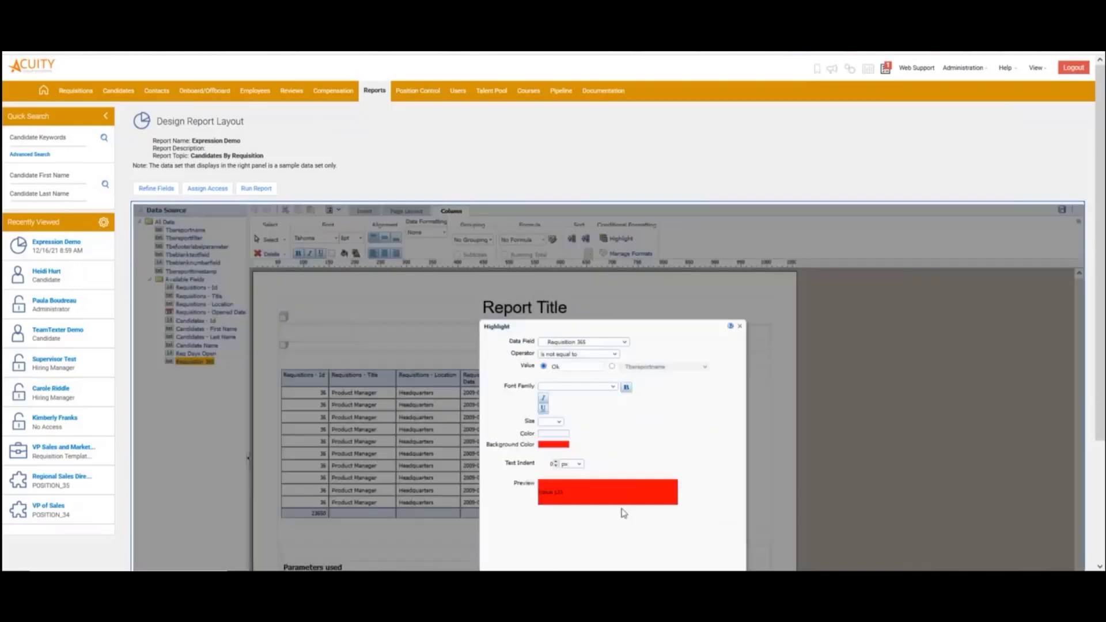
scroll(735, 433, down, 3)
click(703, 438)
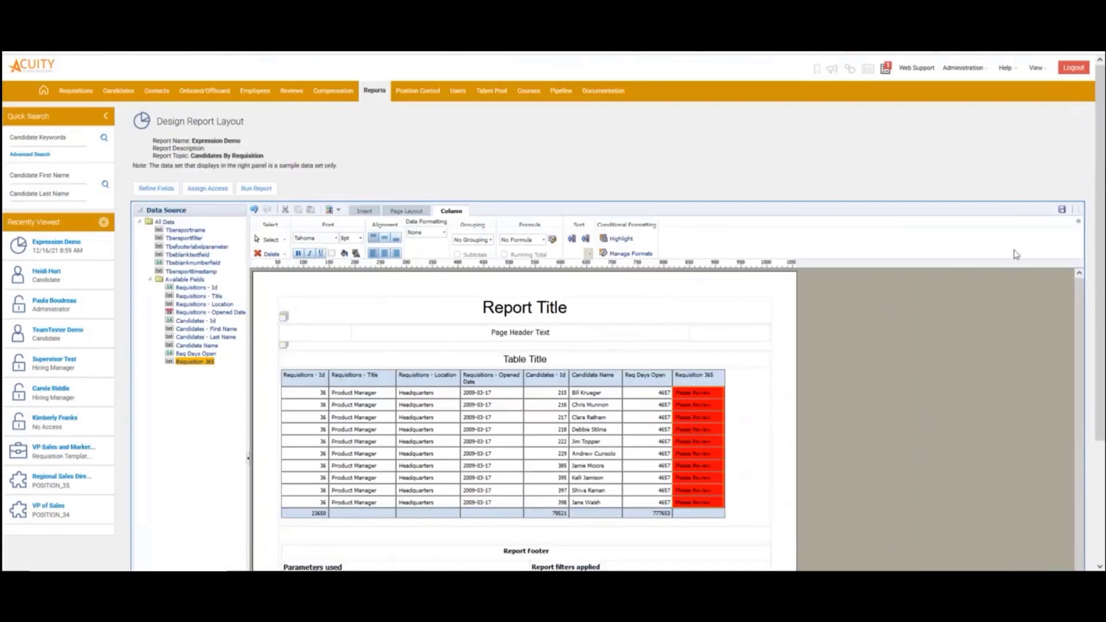
Save the highlighted layout and rerun the report to check the Requisition 365 highlighting throughout its rows.
click(1061, 209)
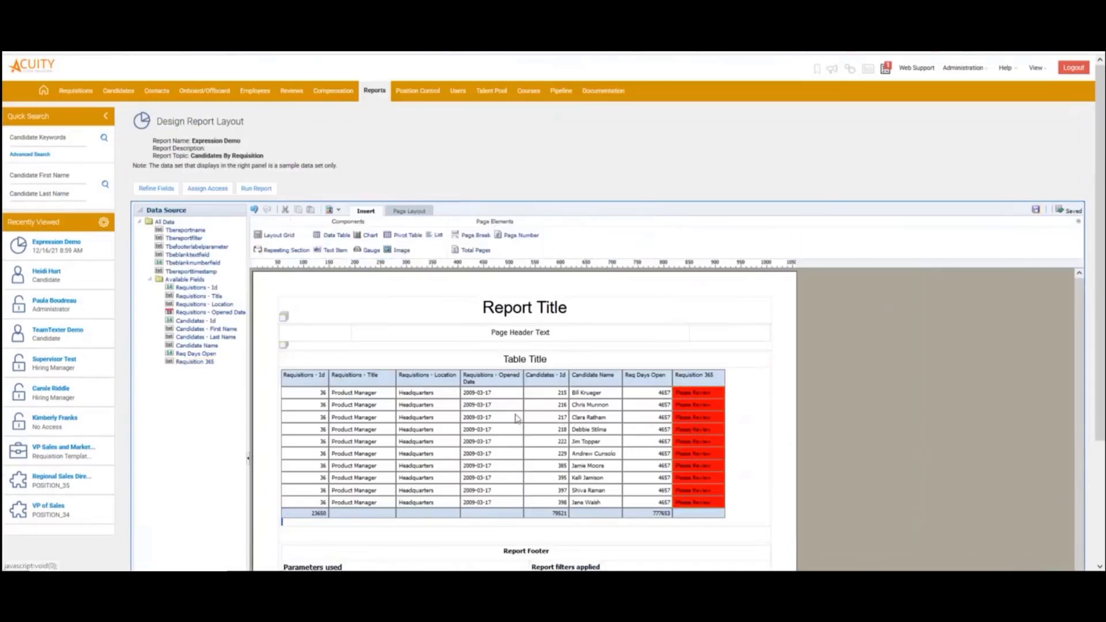
click(256, 188)
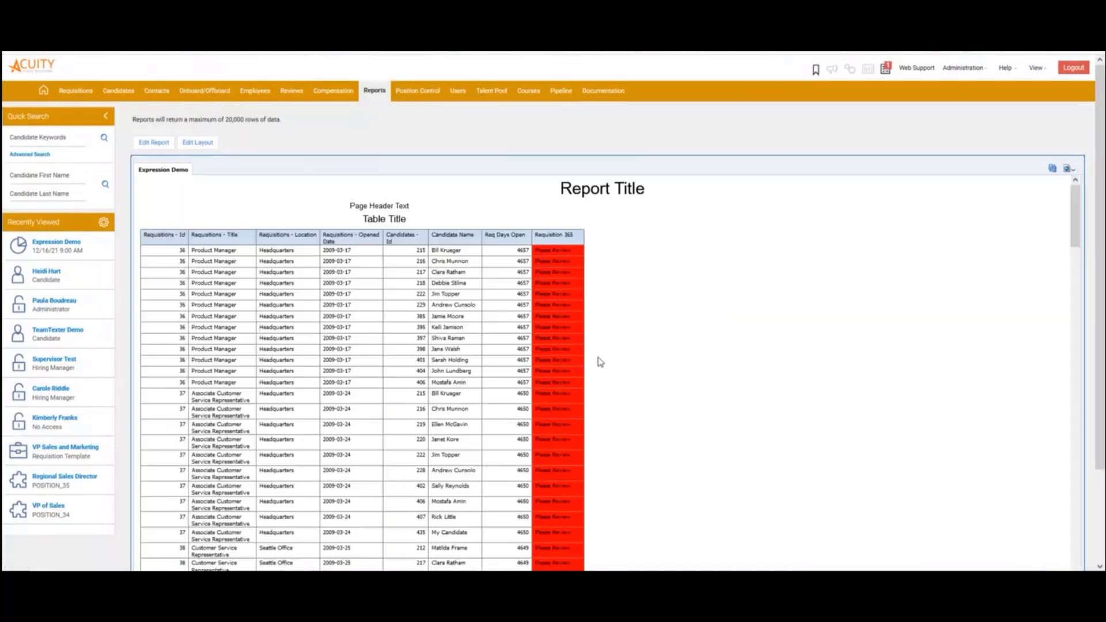
scroll(629, 372, down, 20)
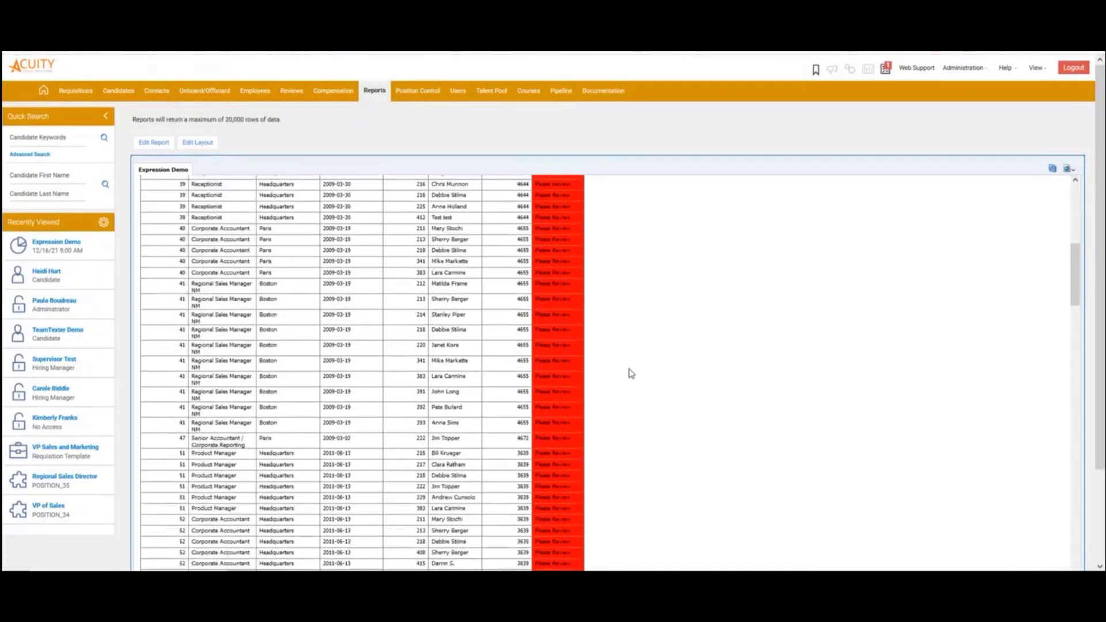
scroll(629, 375, down, 20)
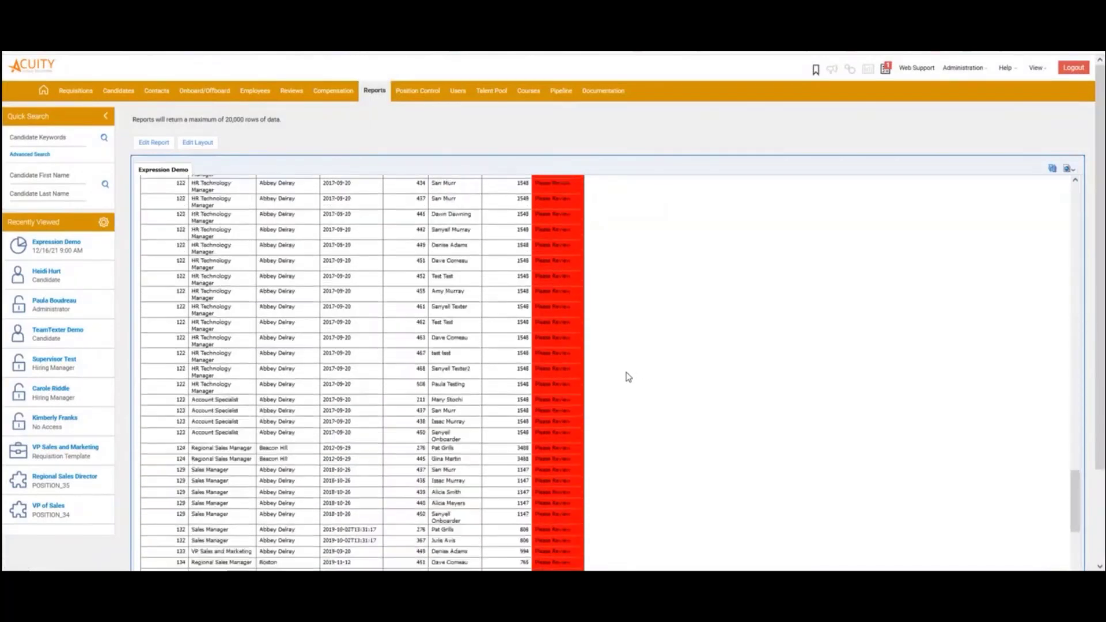
scroll(619, 375, down, 5)
scroll(600, 346, down, 8)
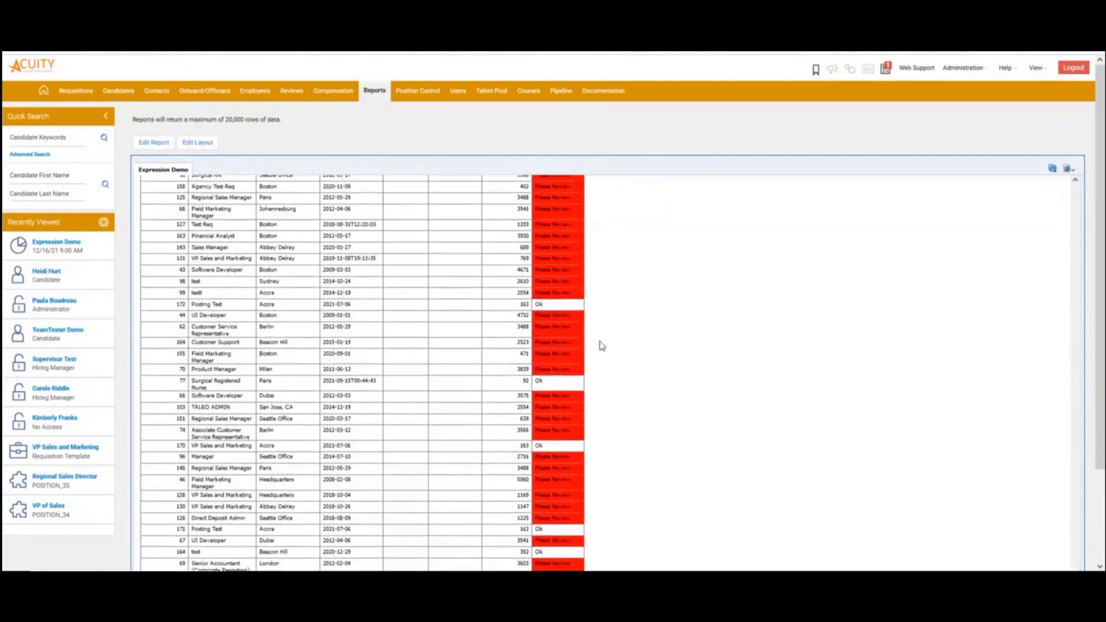
scroll(608, 349, up, 15)
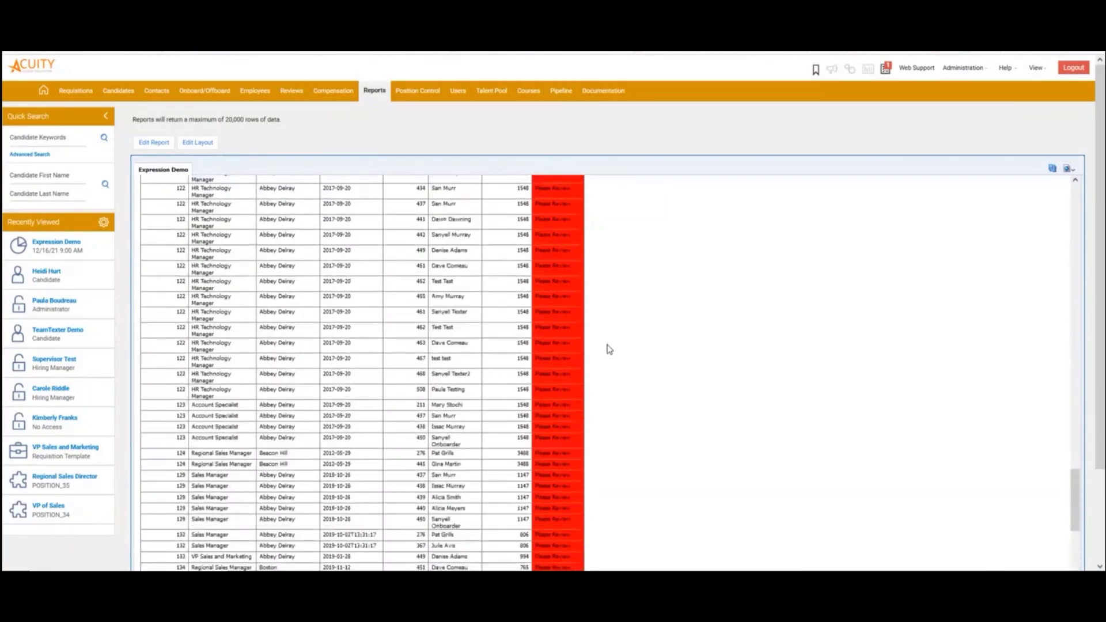
scroll(609, 349, up, 10)
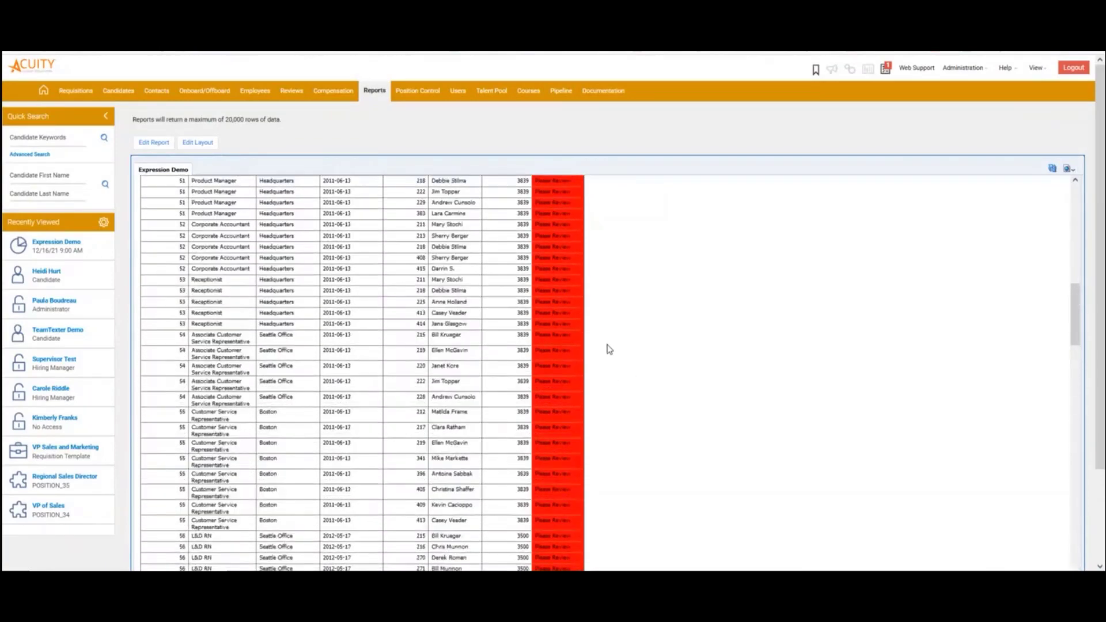